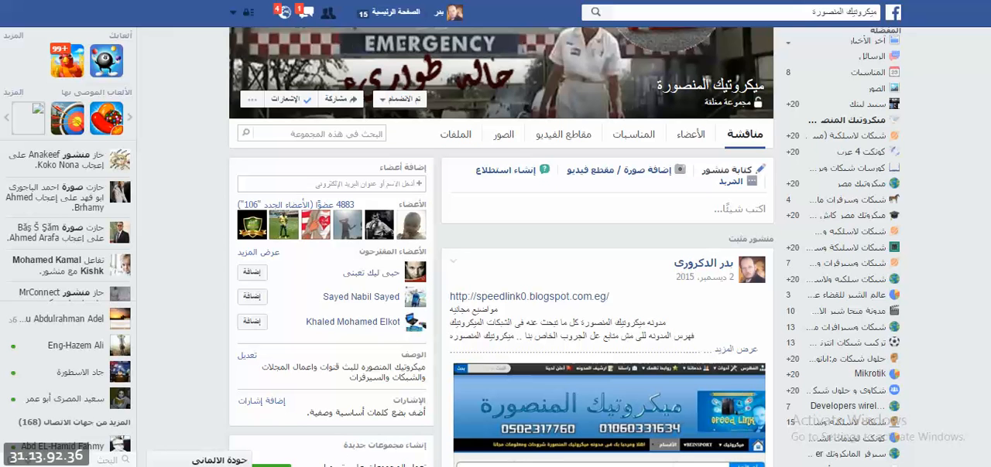
Switch to the WinBox session connected by MAC address and open the router's system script list
{"action": "mouse_move", "coordinate": [310, 466]}
{"action": "mouse_move", "coordinate": [317, 430]}
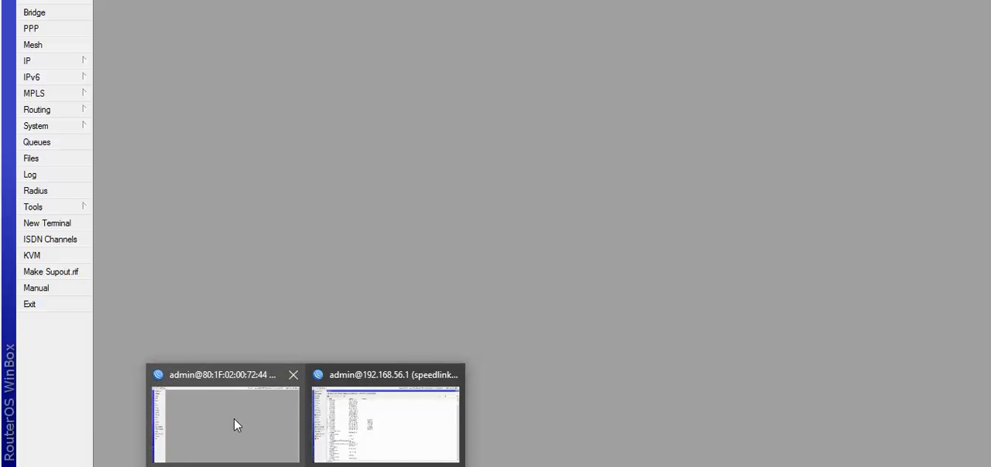
{"action": "left_click", "coordinate": [234, 419]}
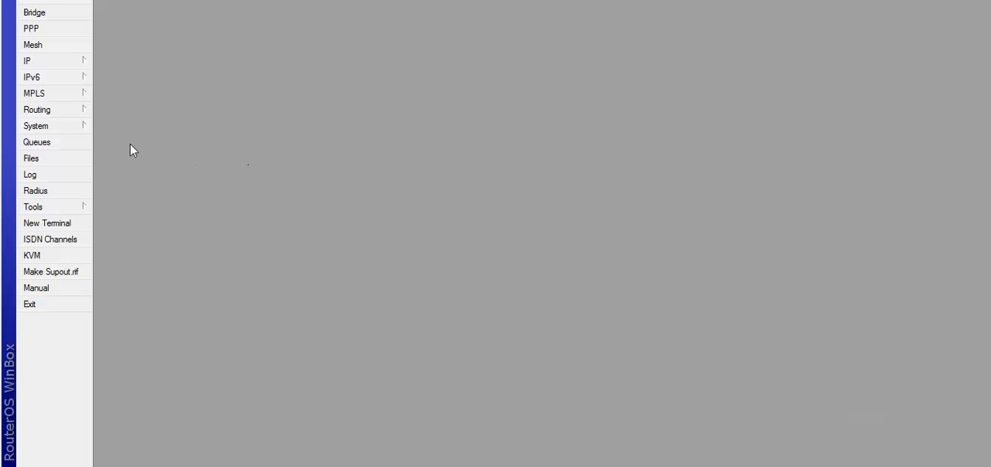
{"action": "left_click", "coordinate": [58, 126]}
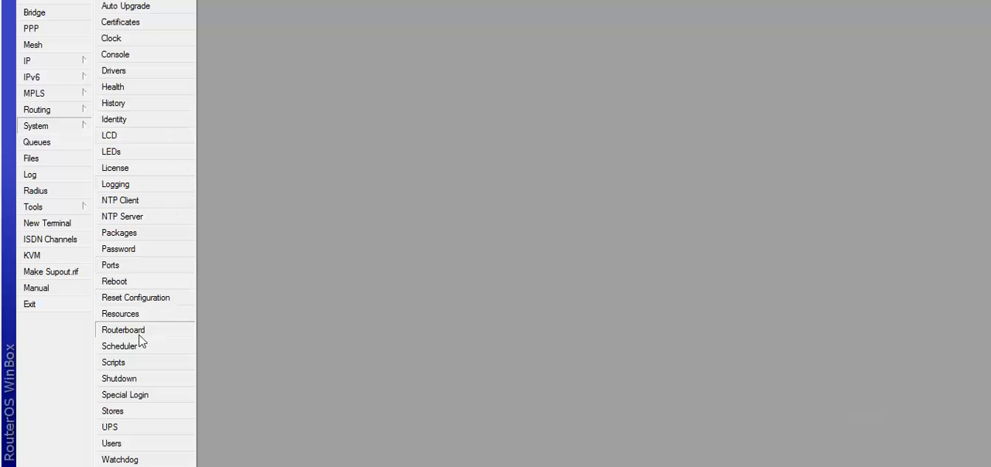
{"action": "left_click", "coordinate": [136, 365]}
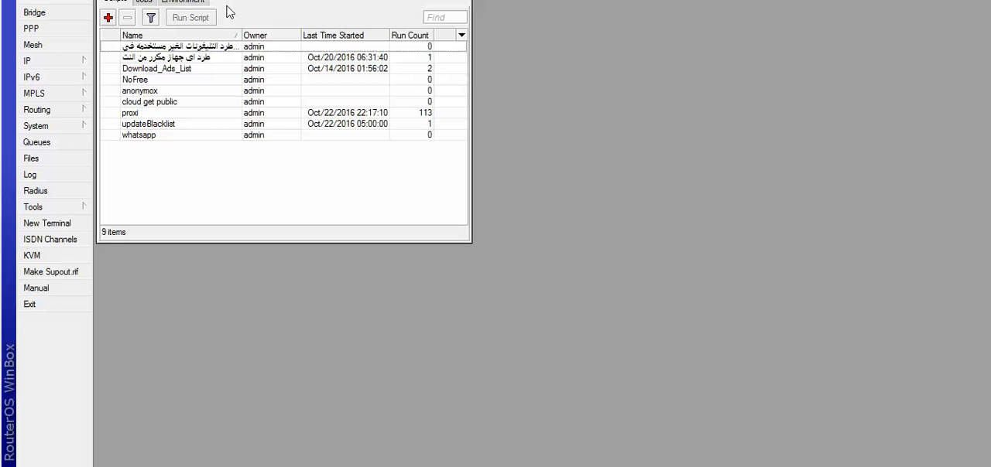
{"action": "left_click_drag", "start_coordinate": [230, 0], "coordinate": [228, 12]}
Open the system Scheduler and place its window beside the script list
{"action": "left_click", "coordinate": [61, 127]}
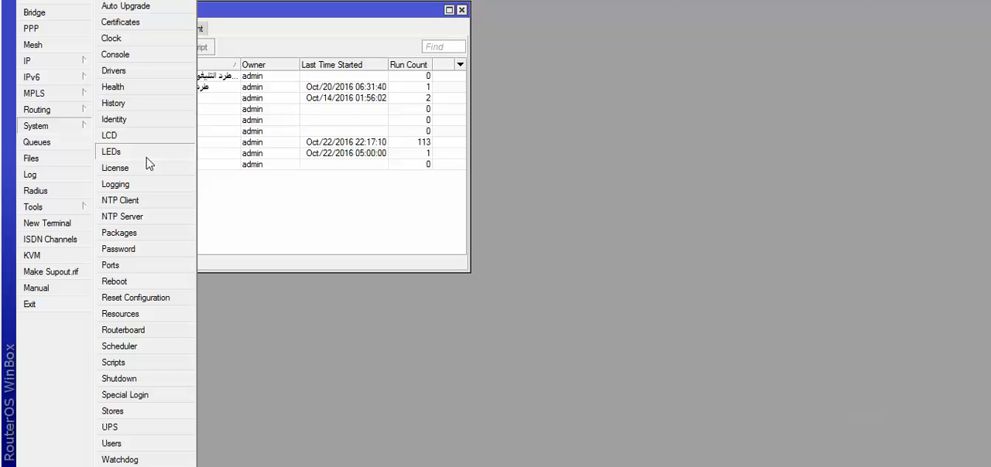
{"action": "left_click", "coordinate": [116, 346]}
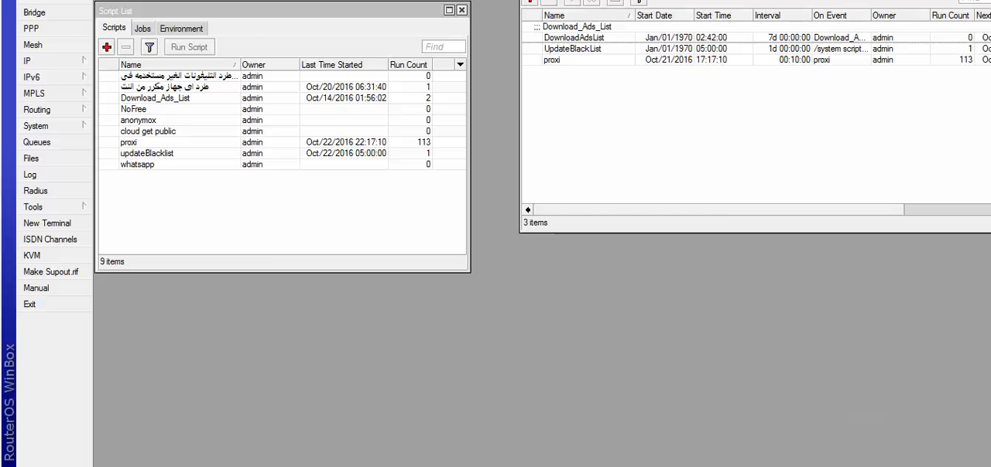
{"action": "left_click_drag", "start_coordinate": [716, 0], "coordinate": [746, 18]}
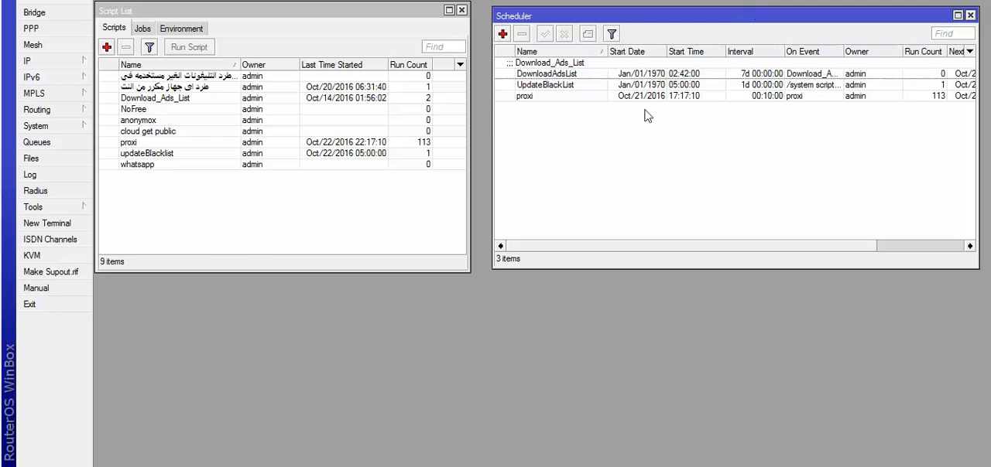
Copy the name Netflix DNS Lookups from the Notepad notes and create a new schedule with that name in WinBox
{"action": "left_click", "coordinate": [372, 466]}
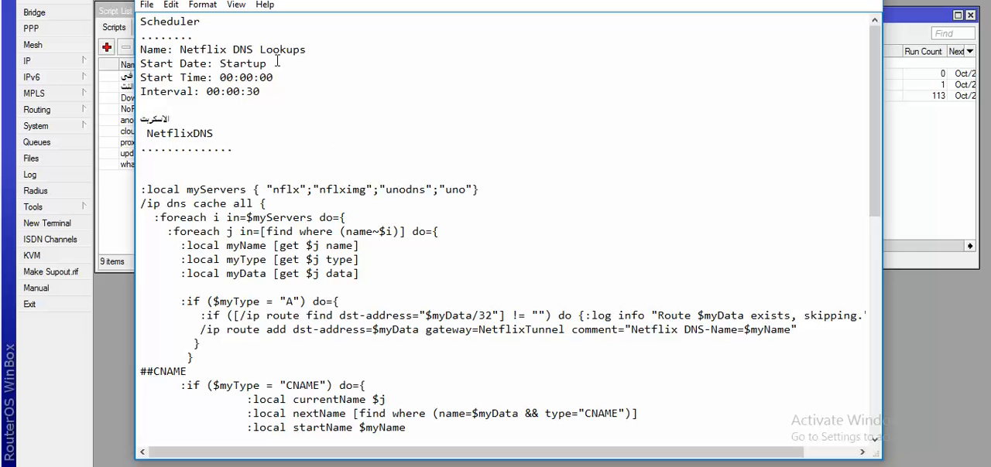
{"action": "left_click_drag", "start_coordinate": [201, 24], "coordinate": [300, 49]}
{"action": "left_click", "coordinate": [172, 37]}
{"action": "right_click", "coordinate": [288, 49]}
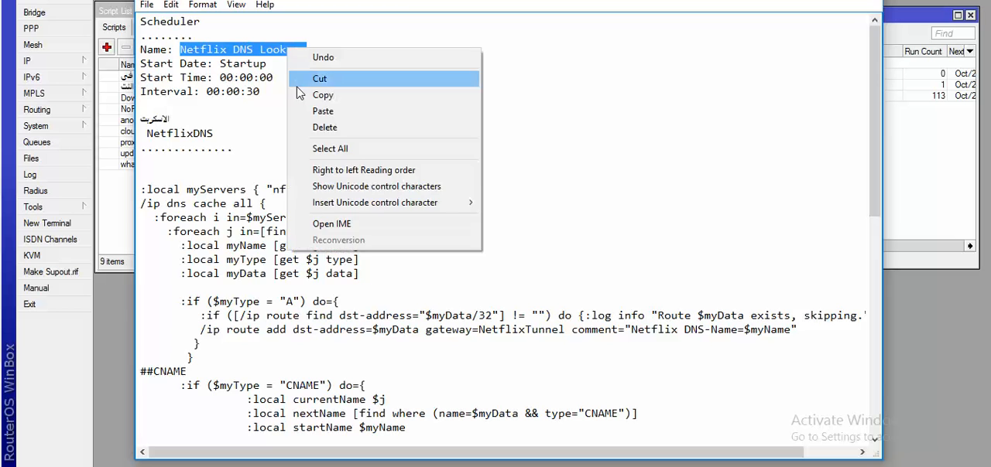
{"action": "left_click", "coordinate": [326, 95]}
{"action": "left_click", "coordinate": [944, 172]}
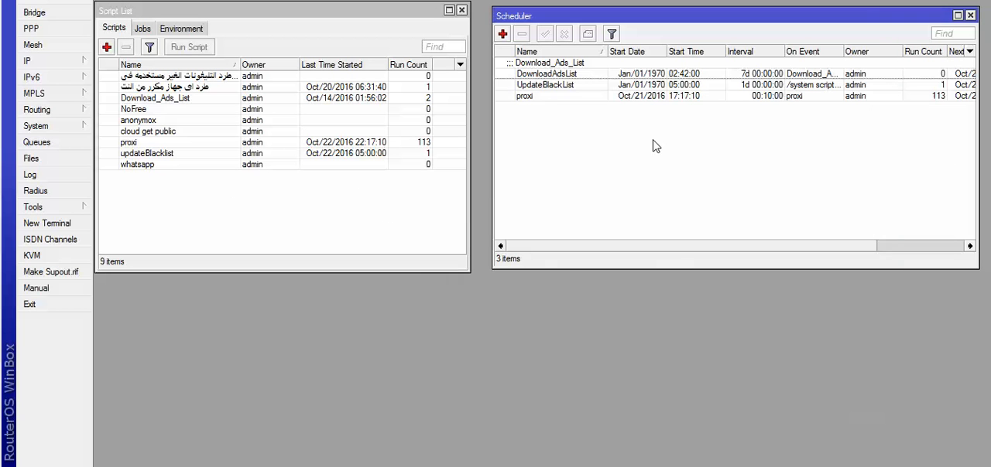
{"action": "left_click", "coordinate": [502, 33]}
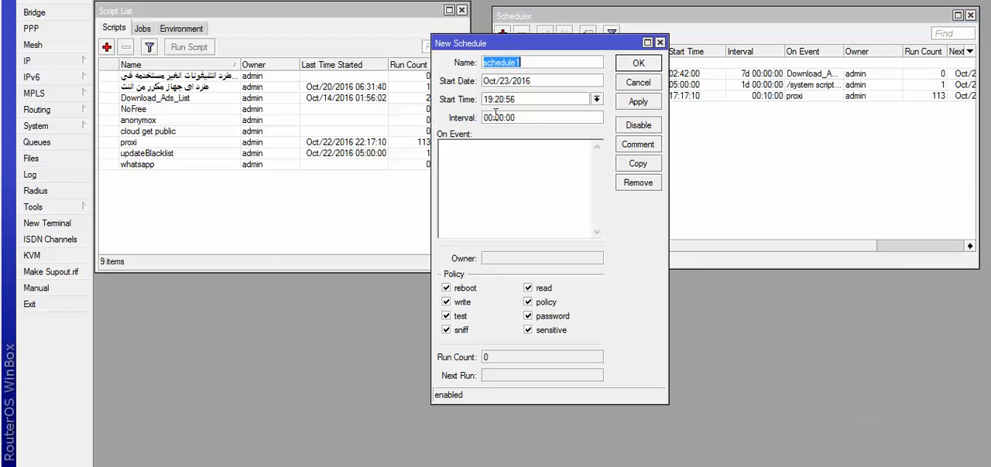
{"action": "right_click", "coordinate": [498, 64]}
{"action": "left_click", "coordinate": [517, 102]}
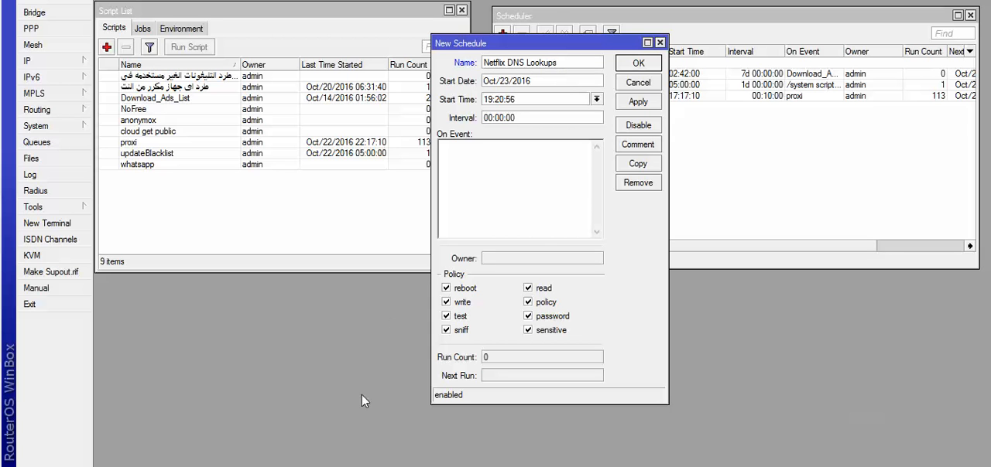
Following the notes, set the new schedule's start time to startup and its interval to 00:00:30
{"action": "key", "text": "alt+Tab"}
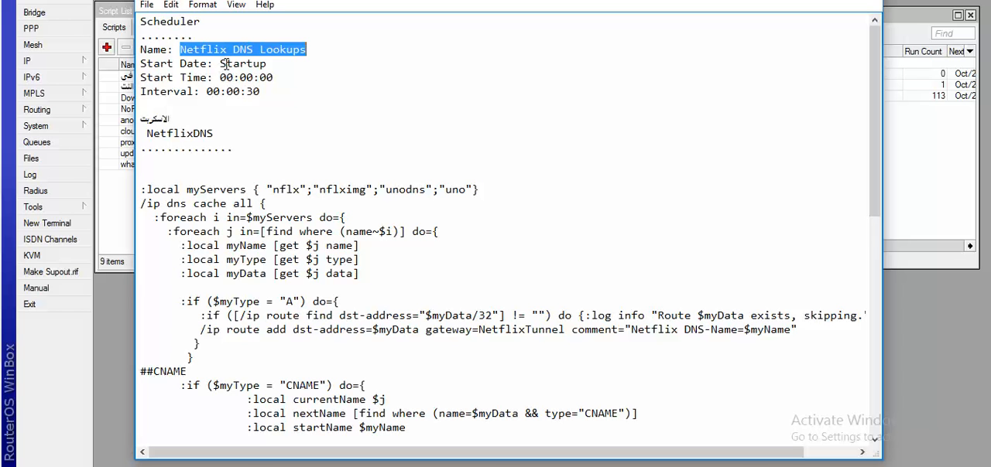
{"action": "left_click_drag", "start_coordinate": [220, 64], "coordinate": [263, 63]}
{"action": "right_click", "coordinate": [264, 65]}
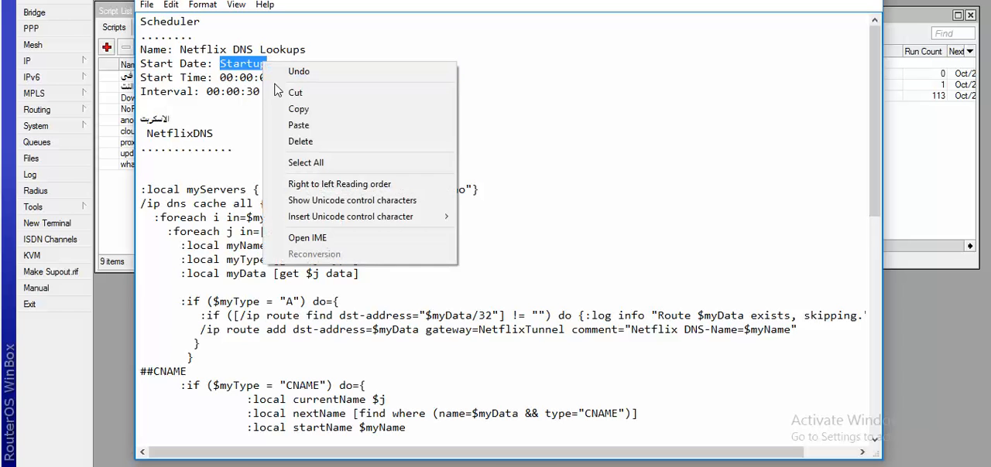
{"action": "left_click", "coordinate": [292, 106]}
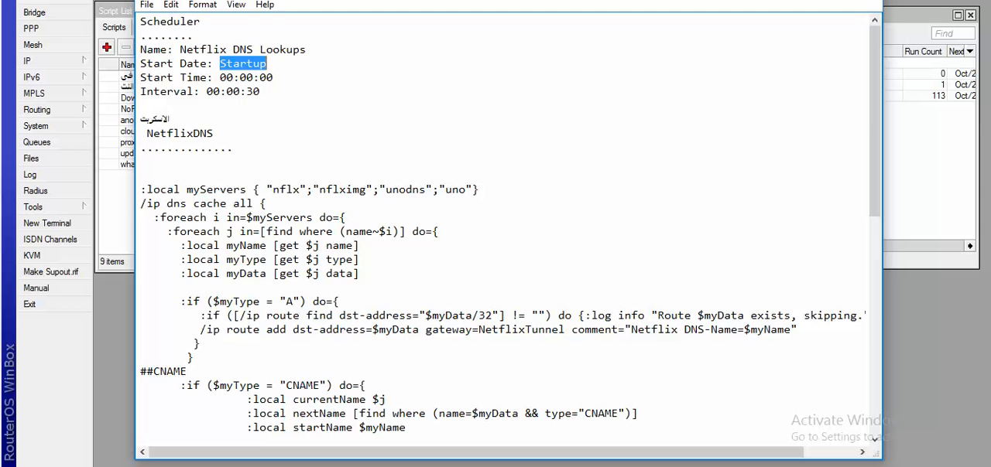
{"action": "left_click_drag", "start_coordinate": [749, 0], "coordinate": [735, 182]}
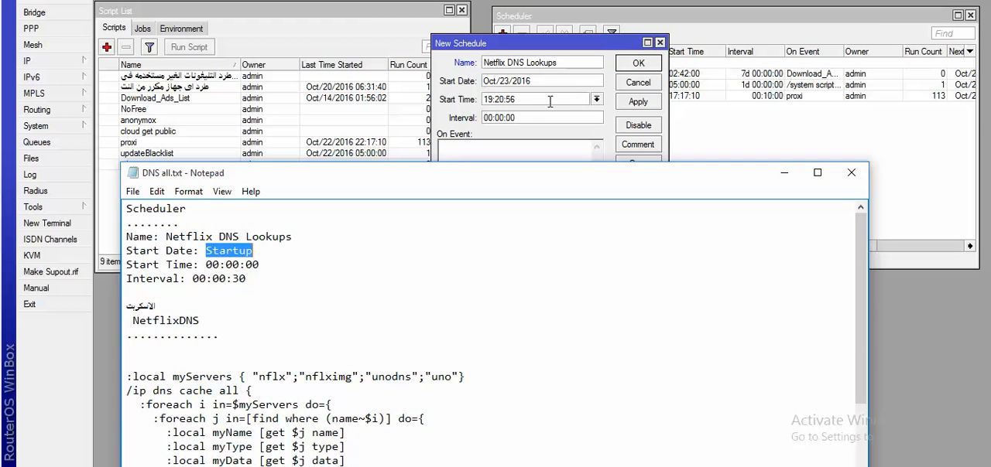
{"action": "left_click_drag", "start_coordinate": [550, 101], "coordinate": [458, 99]}
{"action": "left_click", "coordinate": [597, 100]}
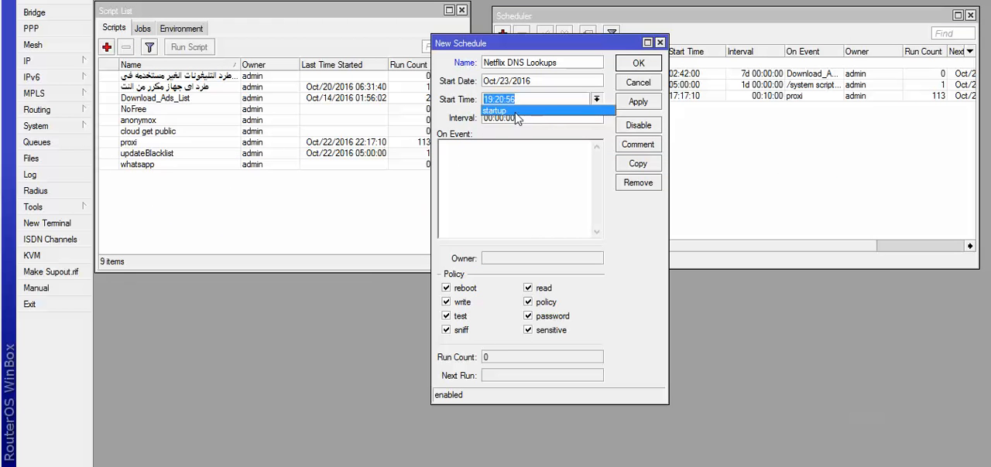
{"action": "left_click", "coordinate": [577, 113]}
{"action": "left_click_drag", "start_coordinate": [531, 119], "coordinate": [480, 119]}
{"action": "left_click", "coordinate": [528, 119]}
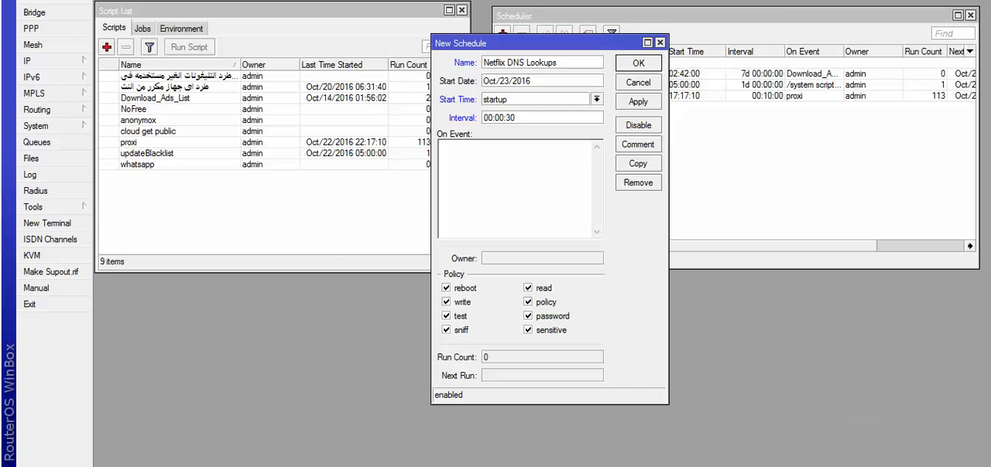
Copy the script name NetflixDNS from the DNS all.txt notes in Notepad
{"action": "key", "text": "alt+Tab"}
{"action": "left_click_drag", "start_coordinate": [356, 174], "coordinate": [352, 44]}
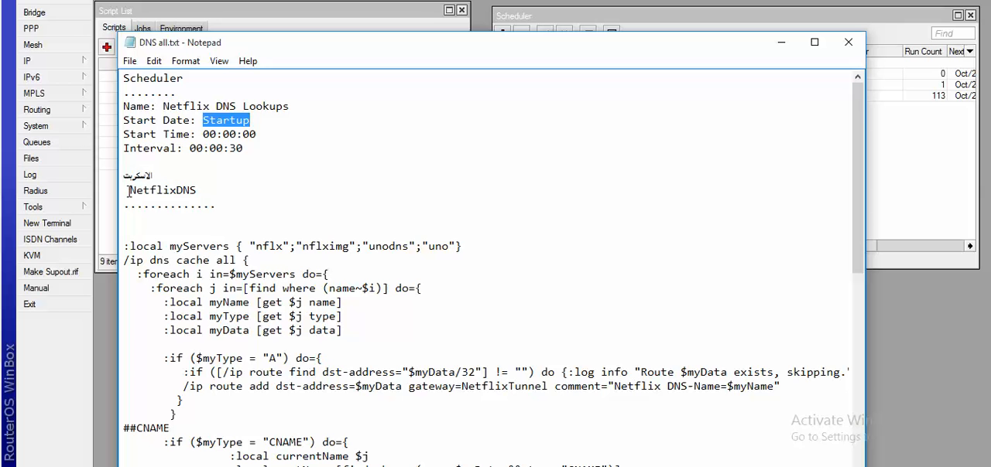
{"action": "left_click_drag", "start_coordinate": [128, 190], "coordinate": [200, 190]}
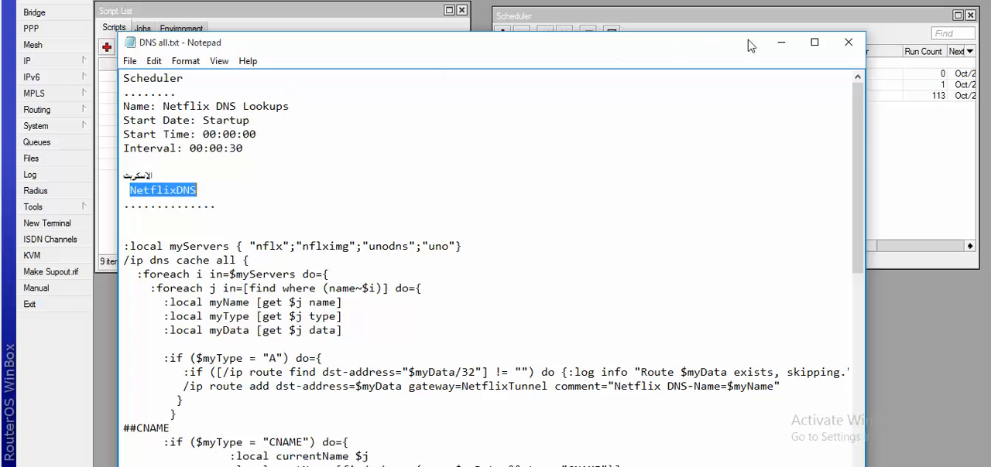
{"action": "left_click", "coordinate": [780, 42]}
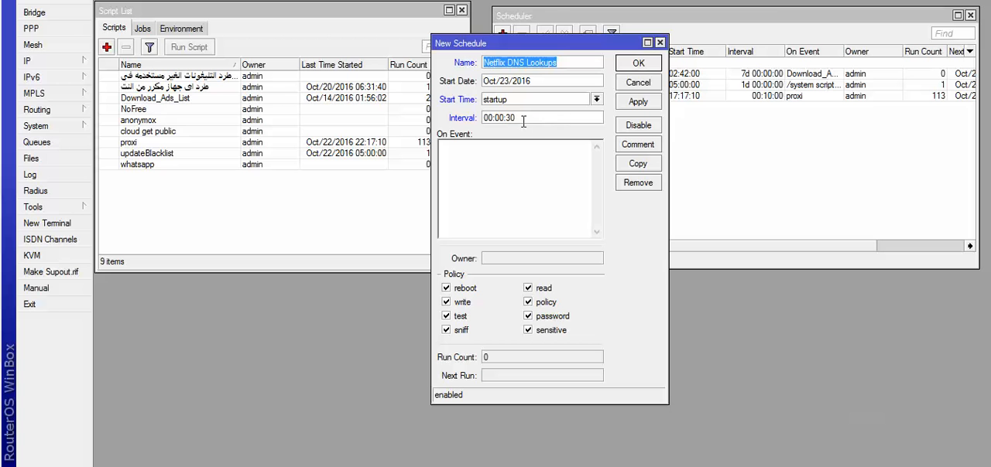
{"action": "double_click", "coordinate": [523, 118]}
{"action": "left_click", "coordinate": [464, 169]}
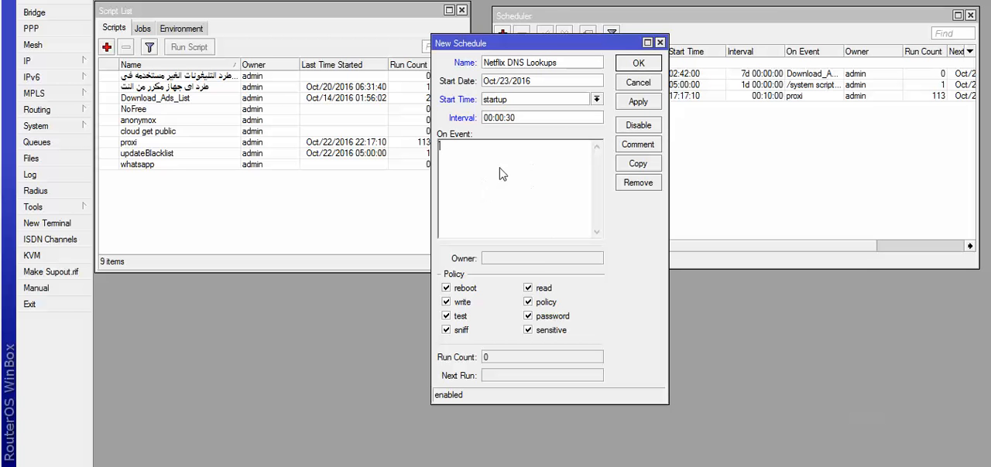
{"action": "key", "text": "alt+Tab"}
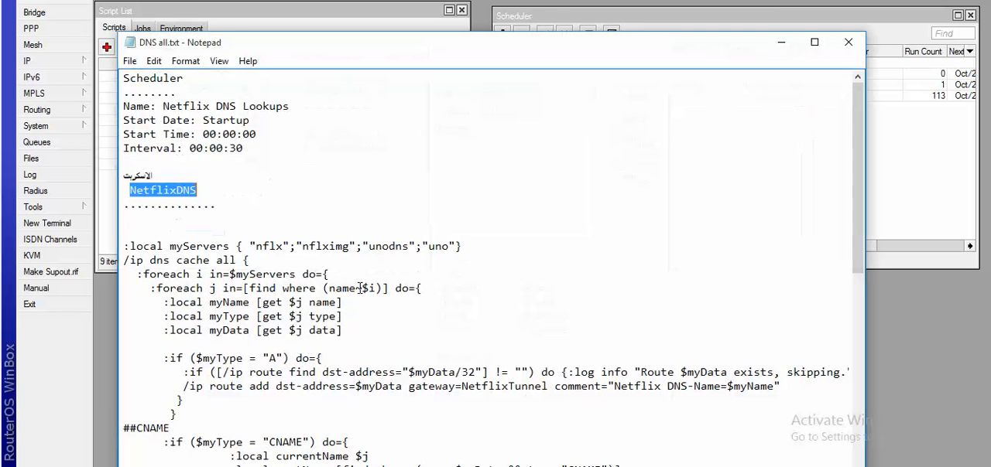
{"action": "right_click", "coordinate": [159, 191]}
{"action": "left_click", "coordinate": [198, 234]}
Paste NetflixDNS as the schedule's On Event action in WinBox and save the schedule
{"action": "left_click_drag", "start_coordinate": [628, 51], "coordinate": [561, 215]}
{"action": "left_click", "coordinate": [464, 168]}
{"action": "right_click", "coordinate": [468, 159]}
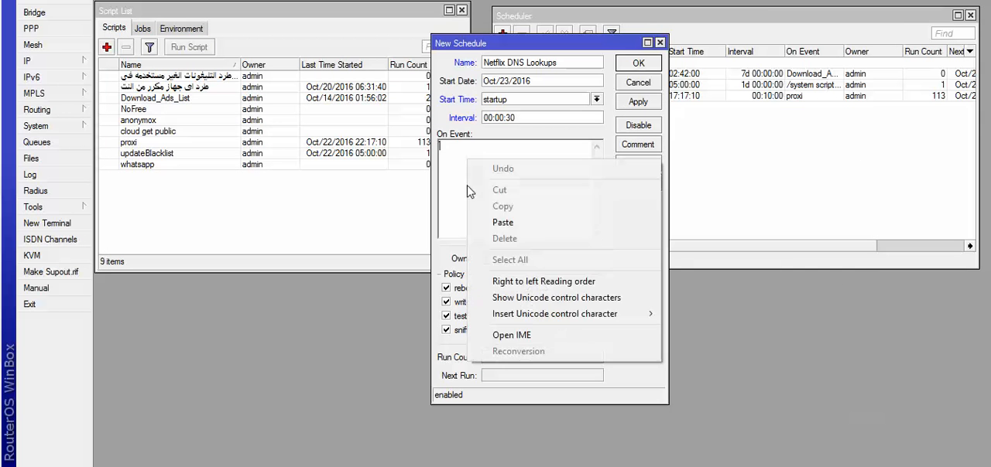
{"action": "left_click", "coordinate": [501, 223]}
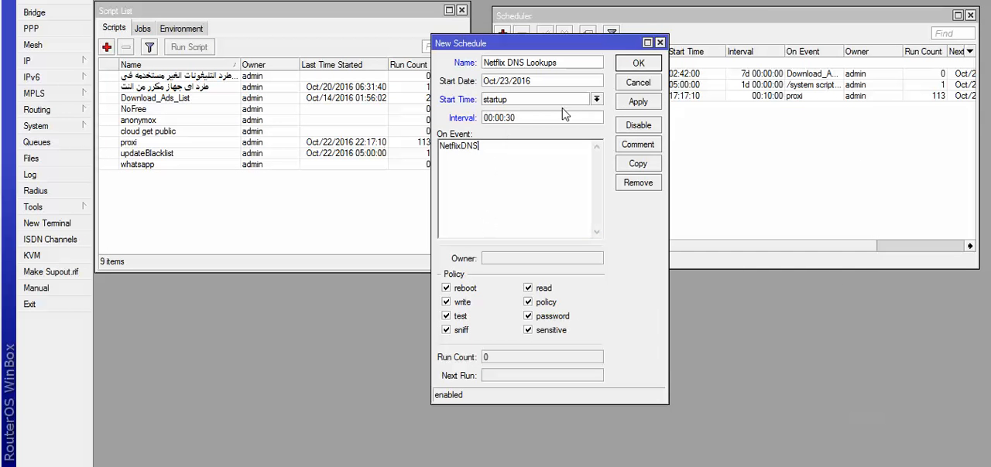
{"action": "left_click", "coordinate": [621, 68]}
Create a new script entry named NetflixDNS and move its window so the source area is fully visible
{"action": "left_click", "coordinate": [107, 47]}
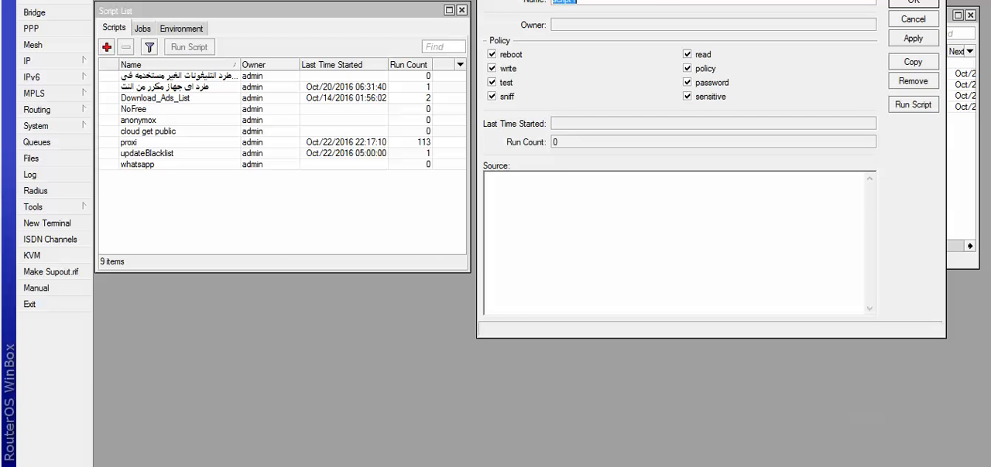
{"action": "left_click_drag", "start_coordinate": [709, 0], "coordinate": [697, 49]}
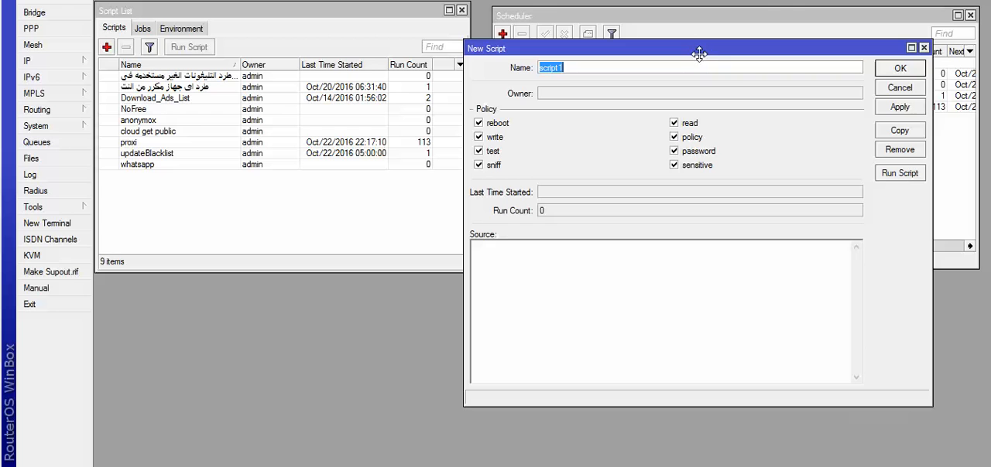
{"action": "right_click", "coordinate": [549, 67]}
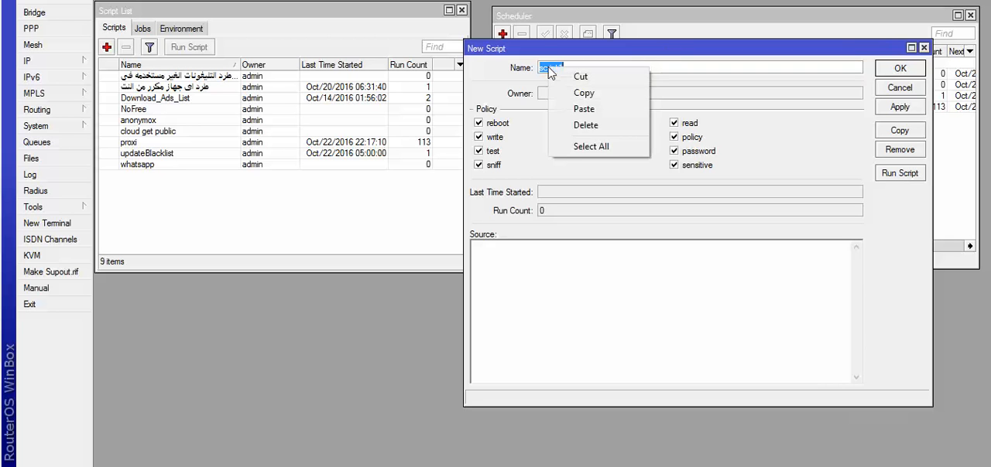
{"action": "left_click", "coordinate": [568, 109]}
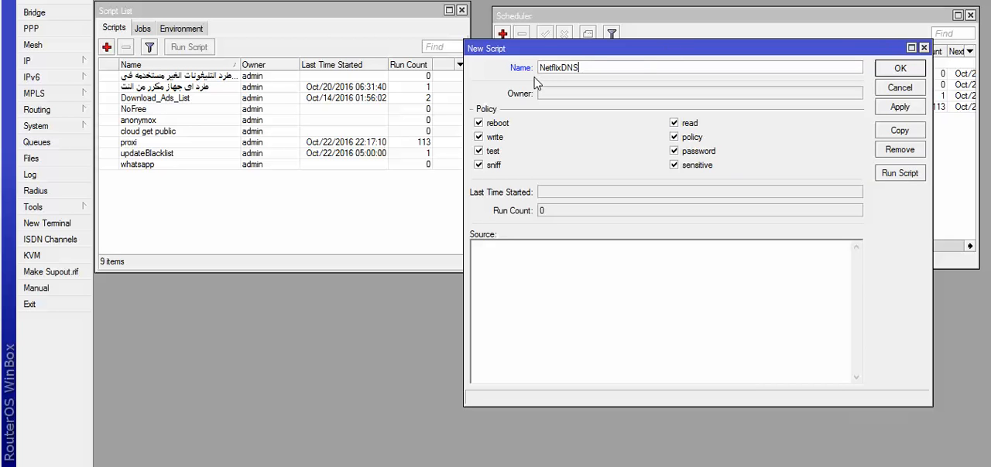
{"action": "left_click", "coordinate": [584, 65]}
{"action": "left_click_drag", "start_coordinate": [586, 65], "coordinate": [519, 155]}
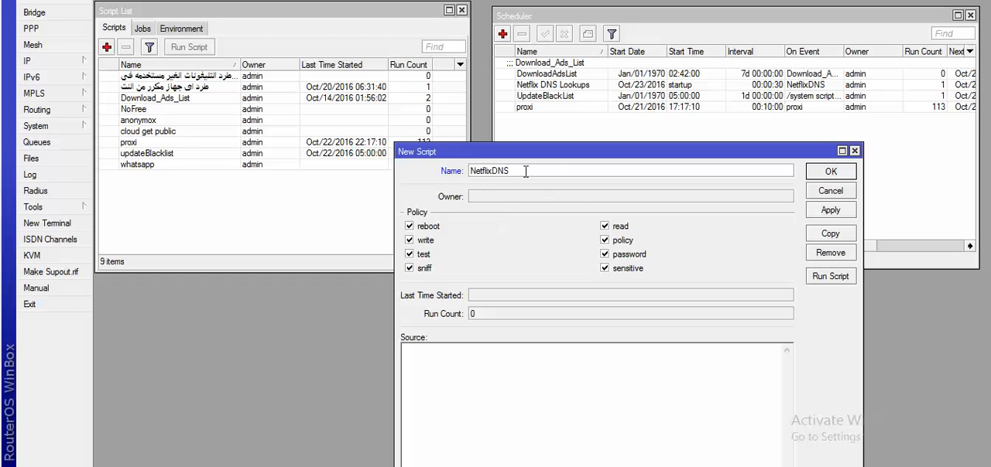
{"action": "left_click_drag", "start_coordinate": [517, 152], "coordinate": [530, 104]}
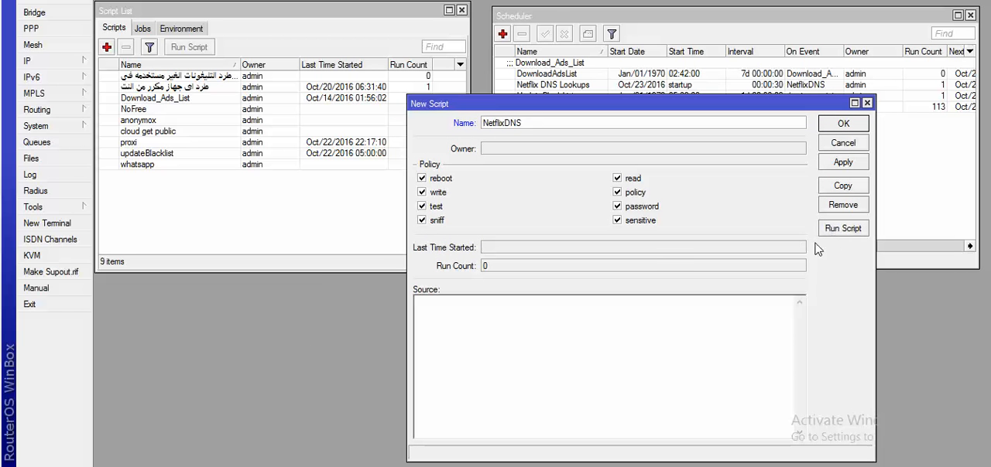
Copy the script code from ":local myServers" through "###END CNAME" out of the DNS all.txt notes in Notepad
{"action": "left_click", "coordinate": [363, 466]}
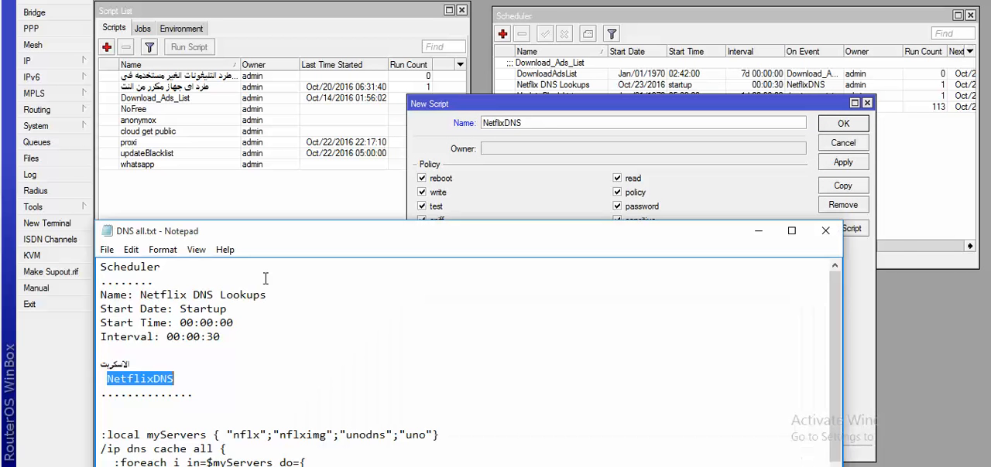
{"action": "left_click_drag", "start_coordinate": [306, 229], "coordinate": [362, 17]}
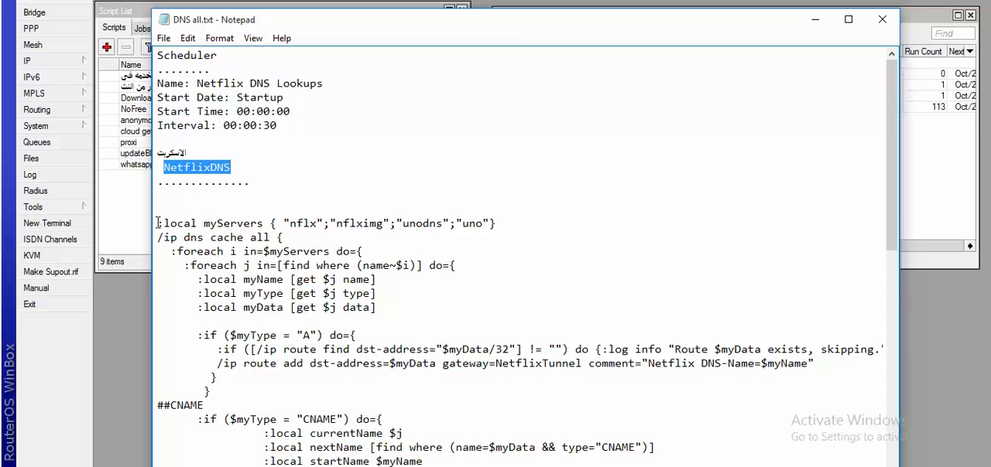
{"action": "left_click_drag", "start_coordinate": [158, 223], "coordinate": [355, 266]}
{"action": "left_click_drag", "start_coordinate": [412, 28], "coordinate": [417, 0]}
{"action": "left_click", "coordinate": [183, 180]}
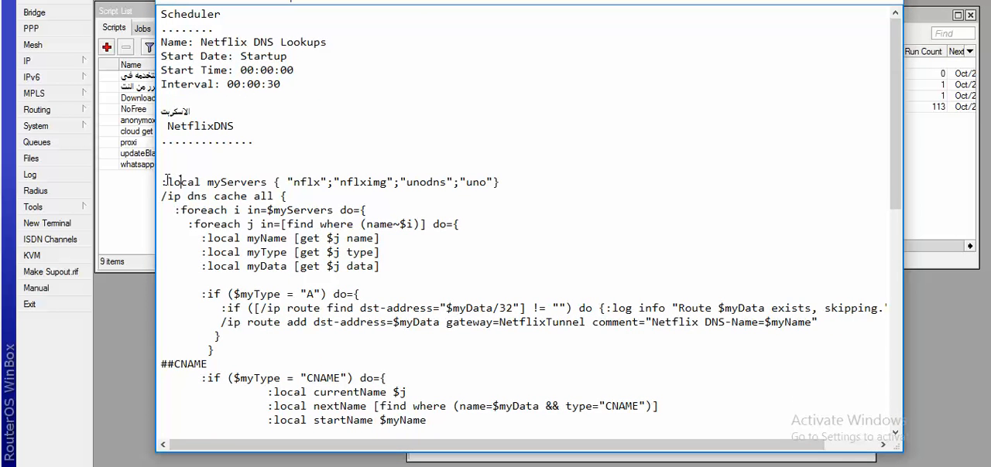
{"action": "left_click_drag", "start_coordinate": [162, 181], "coordinate": [346, 291]}
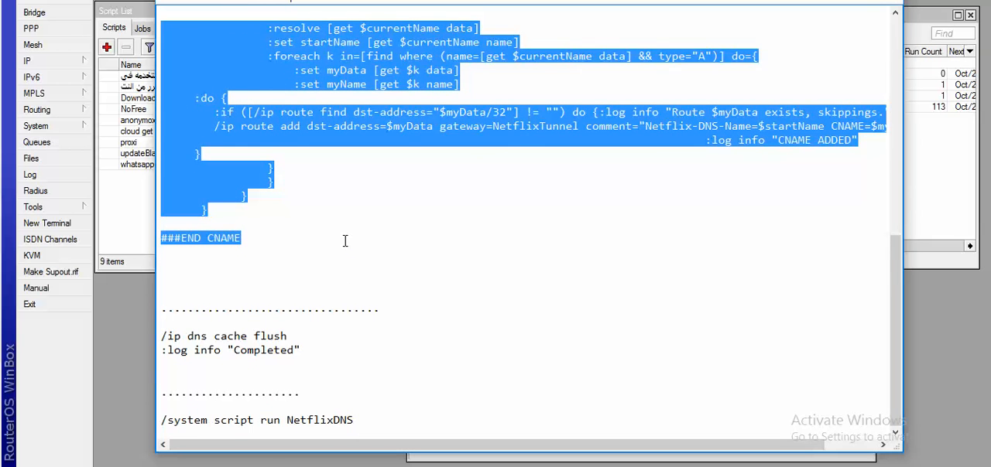
{"action": "right_click", "coordinate": [213, 85]}
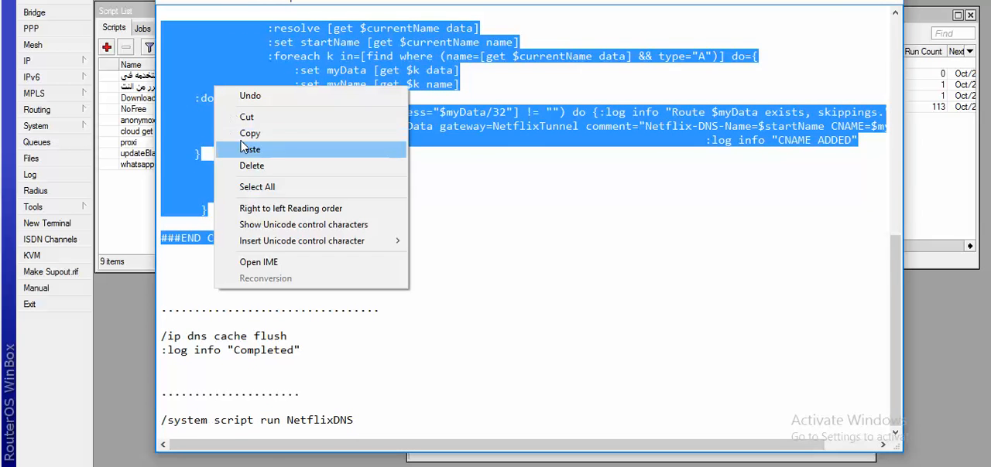
{"action": "left_click", "coordinate": [236, 133]}
{"action": "left_click", "coordinate": [815, 0]}
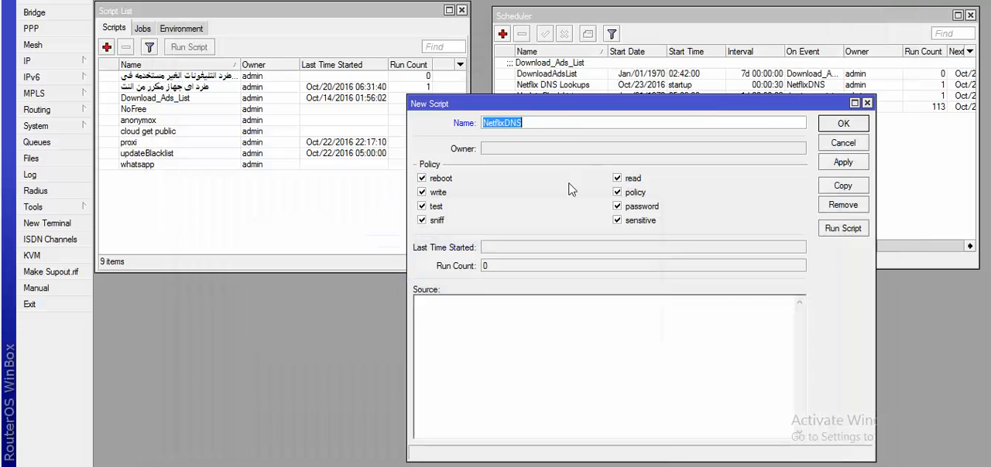
Paste the copied code as the source of the NetflixDNS script in WinBox and save the script
{"action": "left_click", "coordinate": [443, 334]}
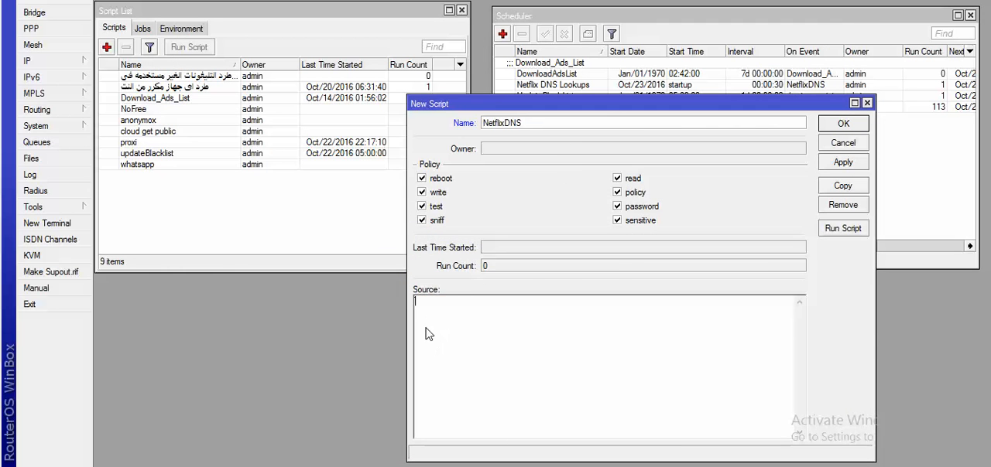
{"action": "right_click", "coordinate": [427, 331]}
{"action": "left_click", "coordinate": [456, 195]}
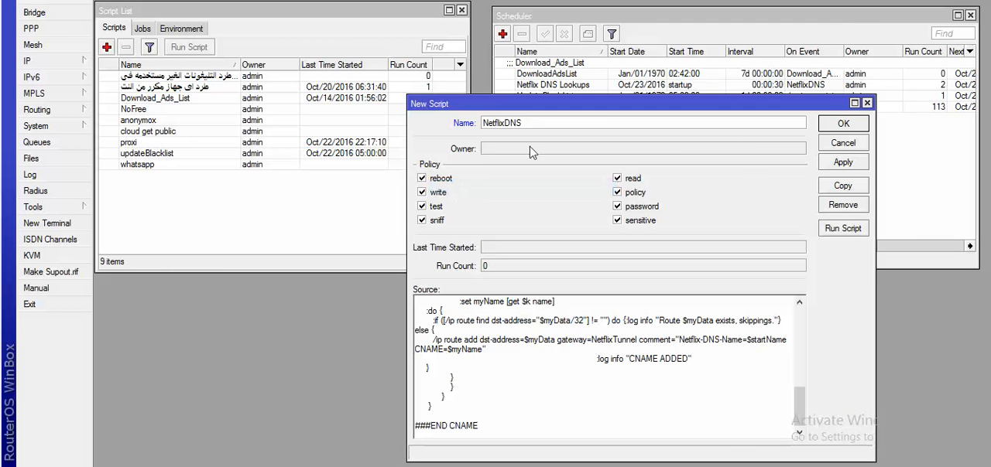
{"action": "left_click", "coordinate": [830, 164]}
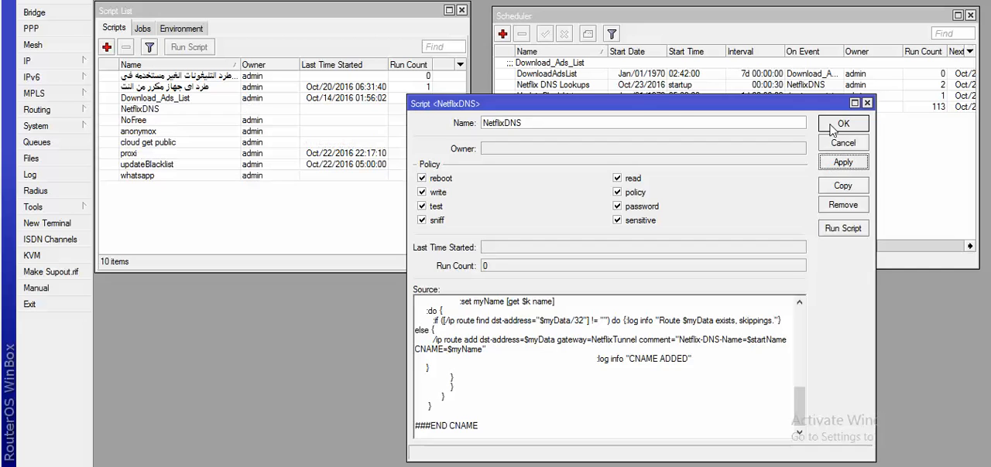
{"action": "left_click", "coordinate": [837, 125]}
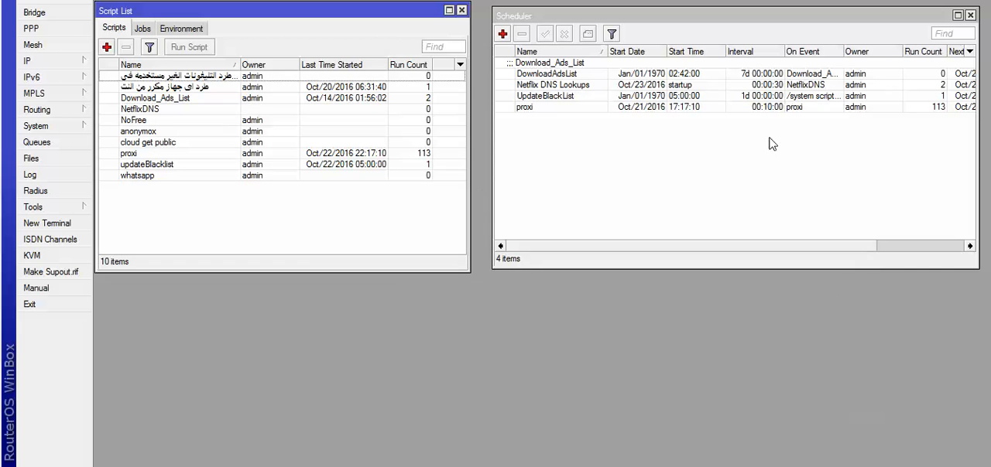
{"action": "left_click", "coordinate": [145, 120]}
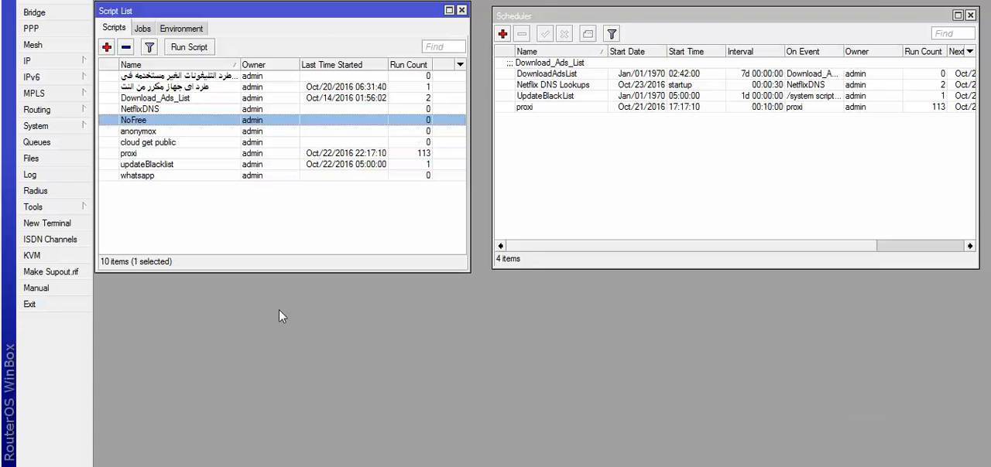
Copy the commands /ip dns cache flush and :log info "Completed" from the DNS all.txt notes in Notepad
{"action": "left_click", "coordinate": [366, 466]}
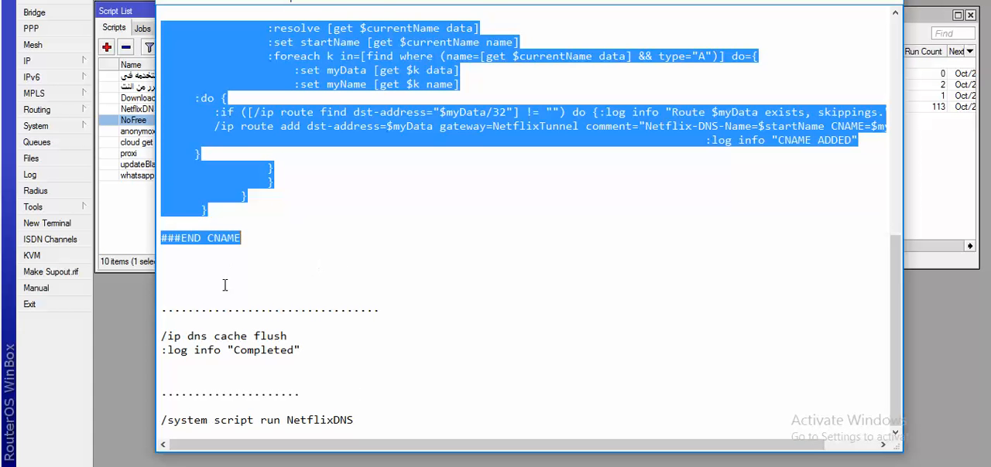
{"action": "left_click_drag", "start_coordinate": [160, 336], "coordinate": [312, 350]}
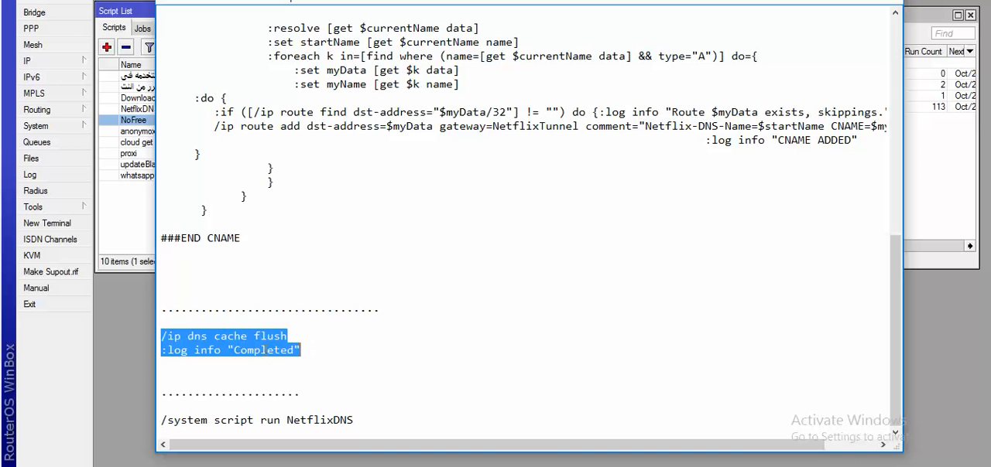
{"action": "right_click", "coordinate": [263, 349]}
{"action": "left_click", "coordinate": [283, 194]}
Run the copied DNS cache flush and "Completed" log commands in a new WinBox terminal
{"action": "left_click", "coordinate": [46, 223]}
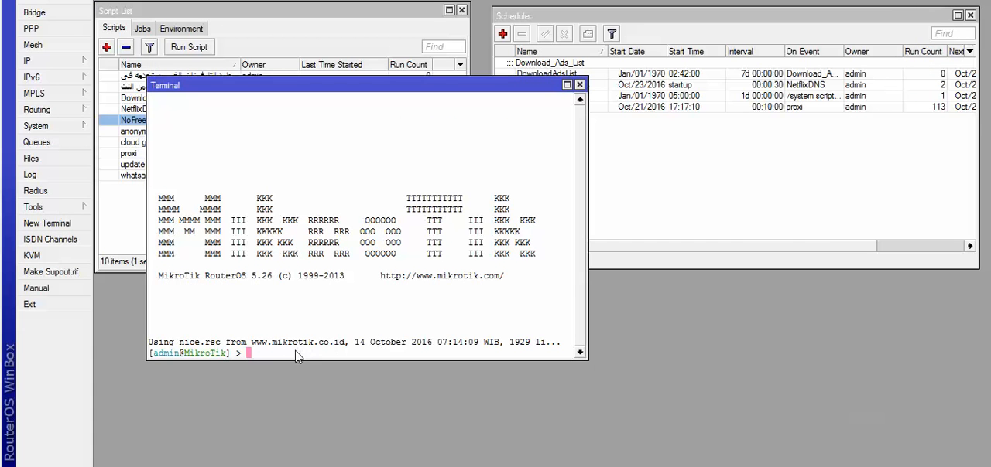
{"action": "right_click", "coordinate": [290, 353]}
{"action": "left_click", "coordinate": [342, 411]}
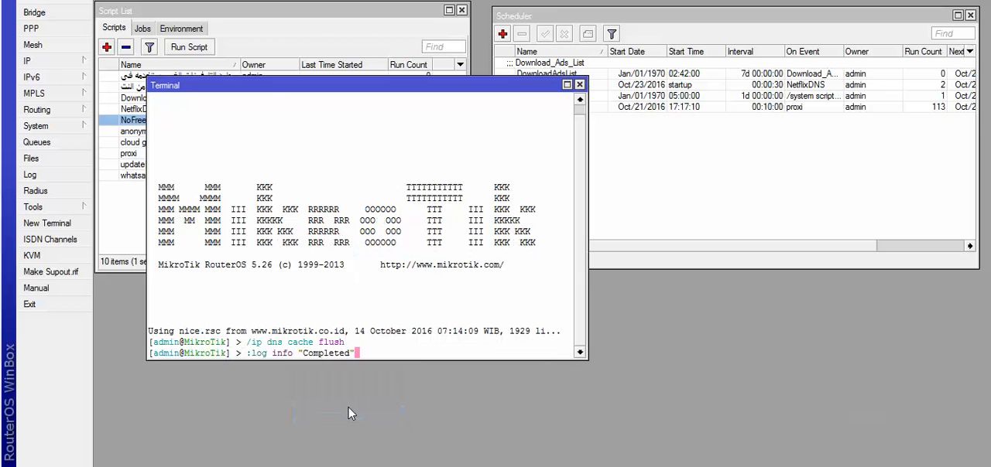
{"action": "key", "text": "Return"}
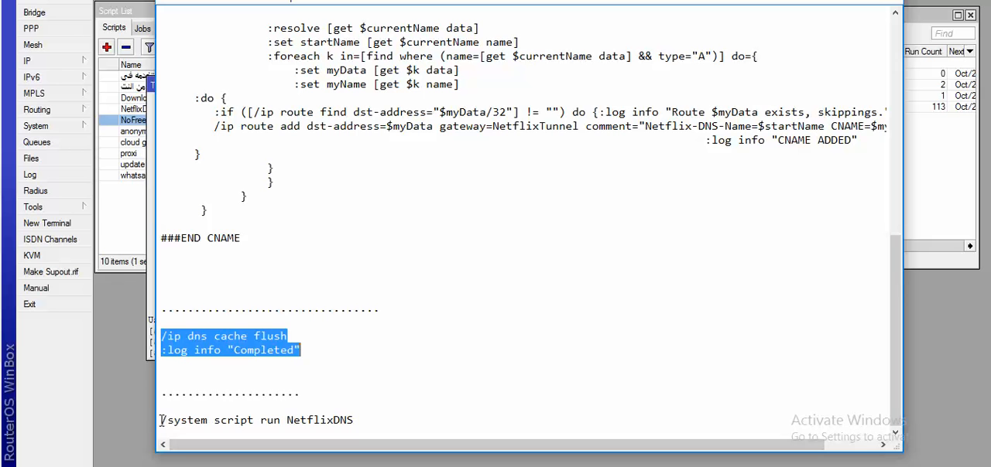
Copy the command /system script run NetflixDNS from the end of the DNS all.txt notes in Notepad
{"action": "left_click_drag", "start_coordinate": [162, 420], "coordinate": [359, 418]}
{"action": "right_click", "coordinate": [329, 420]}
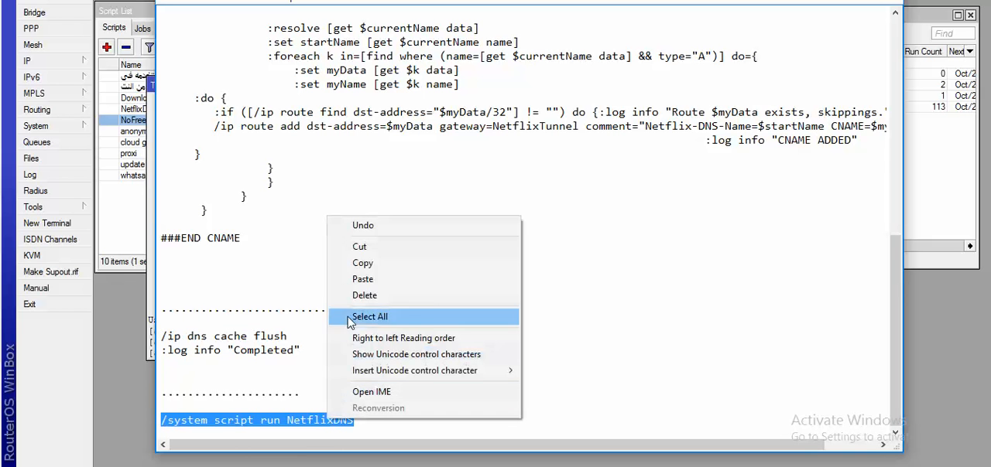
{"action": "left_click", "coordinate": [359, 265]}
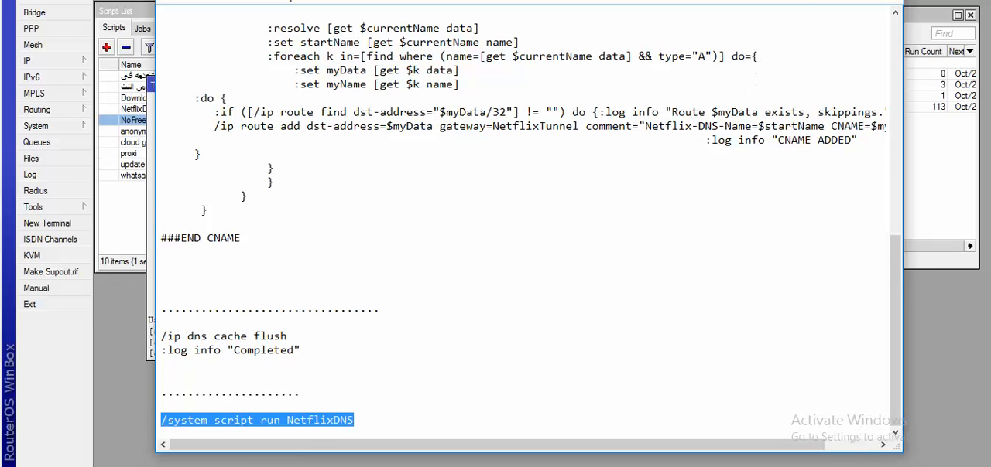
{"action": "left_click", "coordinate": [476, 466]}
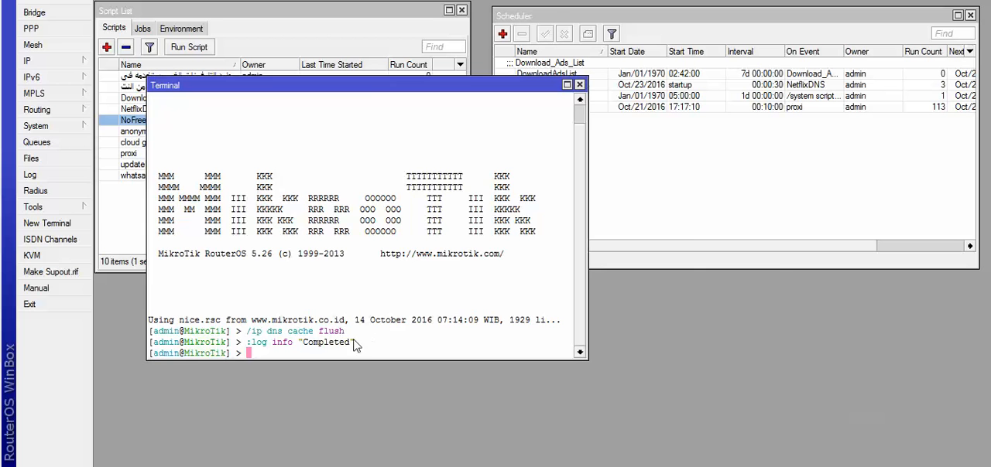
Move the WinBox terminal clear of the script list, run /system script run NetflixDNS in it, and select the NetflixDNS script entry
{"action": "left_click_drag", "start_coordinate": [365, 86], "coordinate": [554, 176]}
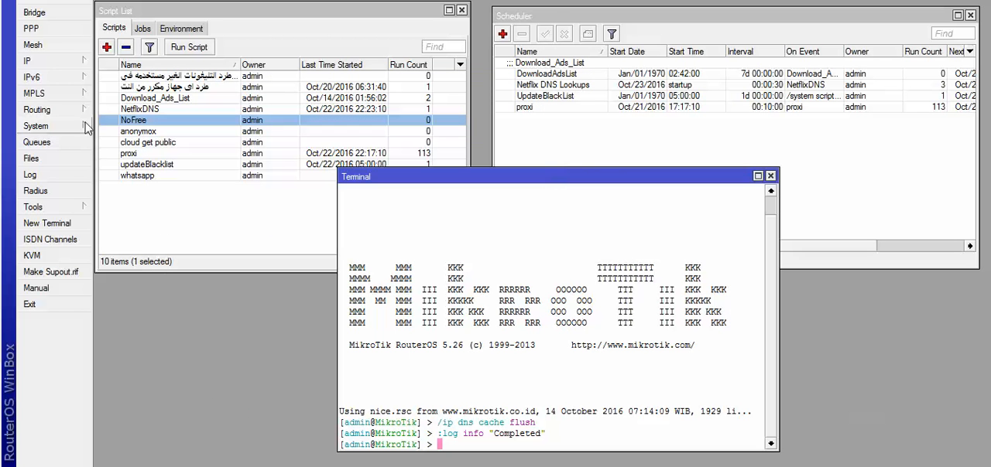
{"action": "right_click", "coordinate": [476, 445]}
{"action": "left_click", "coordinate": [503, 434]}
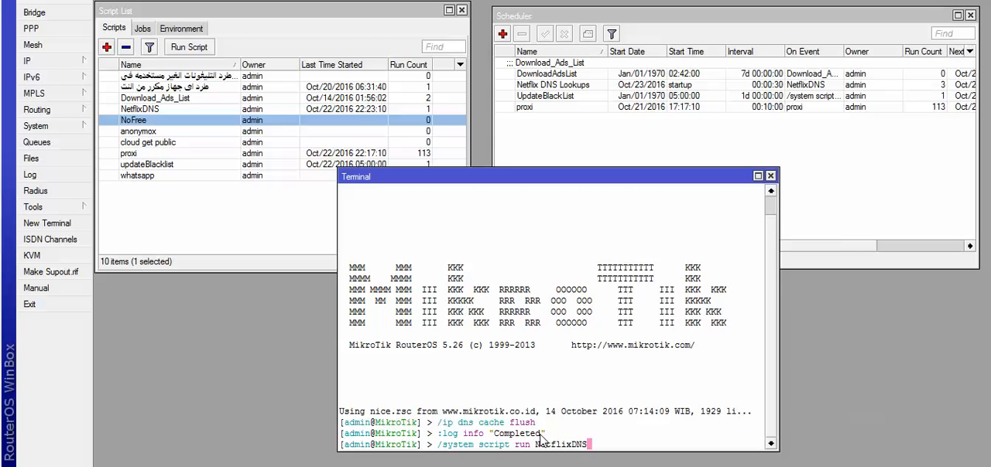
{"action": "key", "text": "Return"}
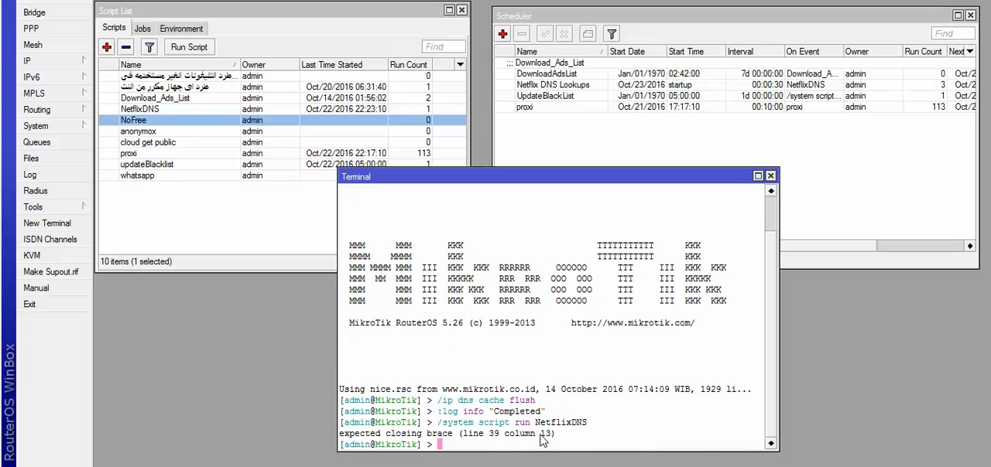
{"action": "left_click", "coordinate": [170, 111]}
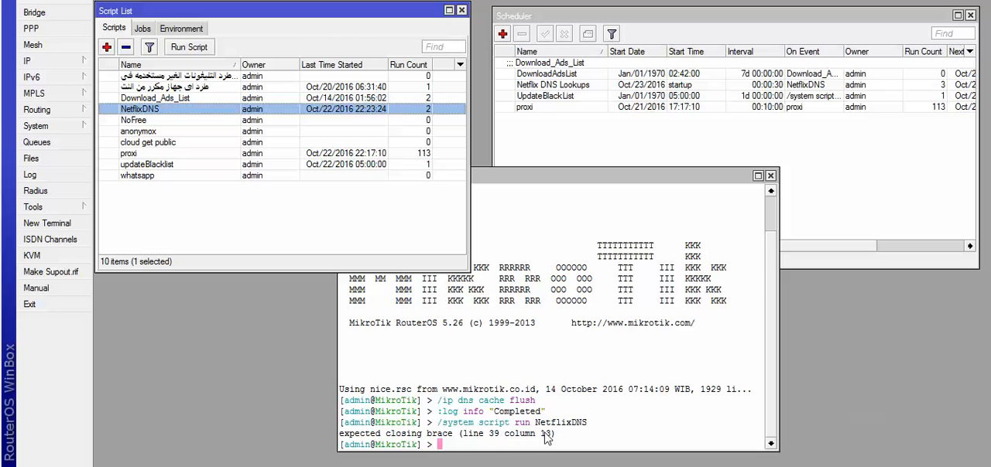
Open the firewall address lists and look through their entries
{"action": "left_click", "coordinate": [31, 62]}
{"action": "left_click", "coordinate": [128, 177]}
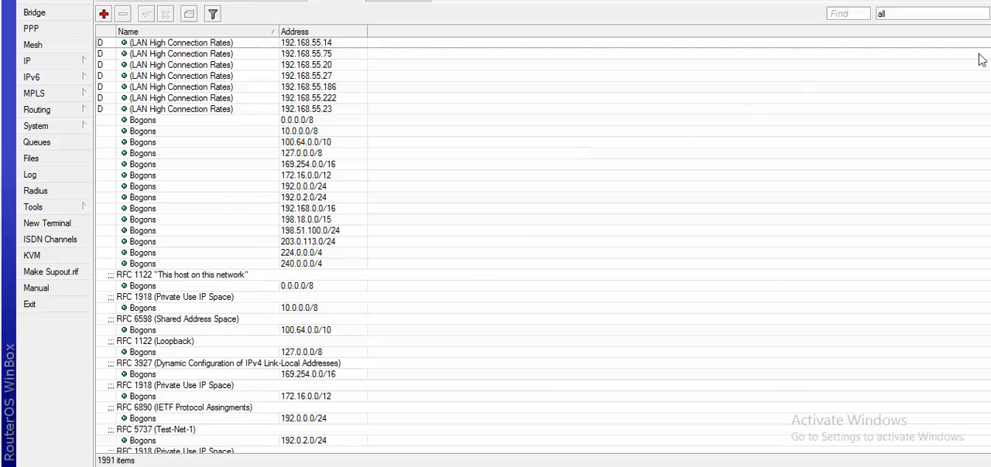
{"action": "left_click_drag", "start_coordinate": [989, 48], "coordinate": [946, 378]}
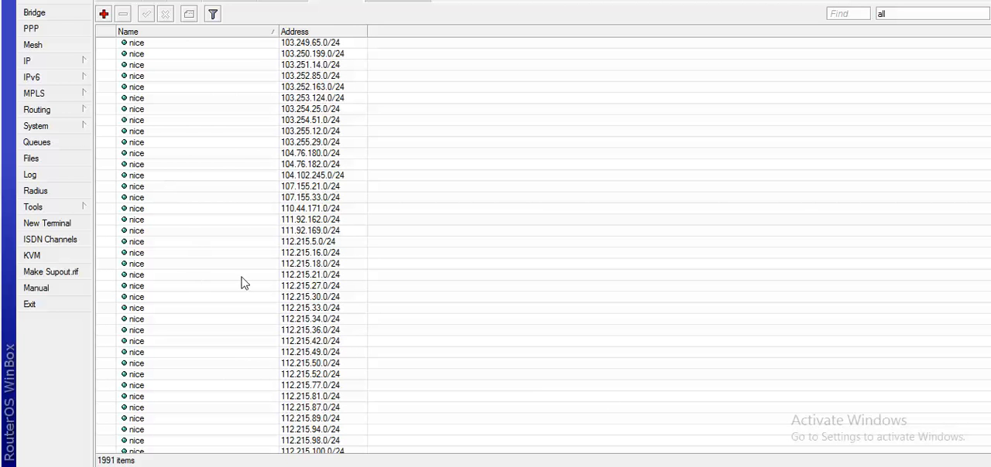
{"action": "scroll", "coordinate": [659, 249], "scroll_direction": "up", "scroll_amount": 2}
{"action": "left_click_drag", "start_coordinate": [988, 375], "coordinate": [988, 42]}
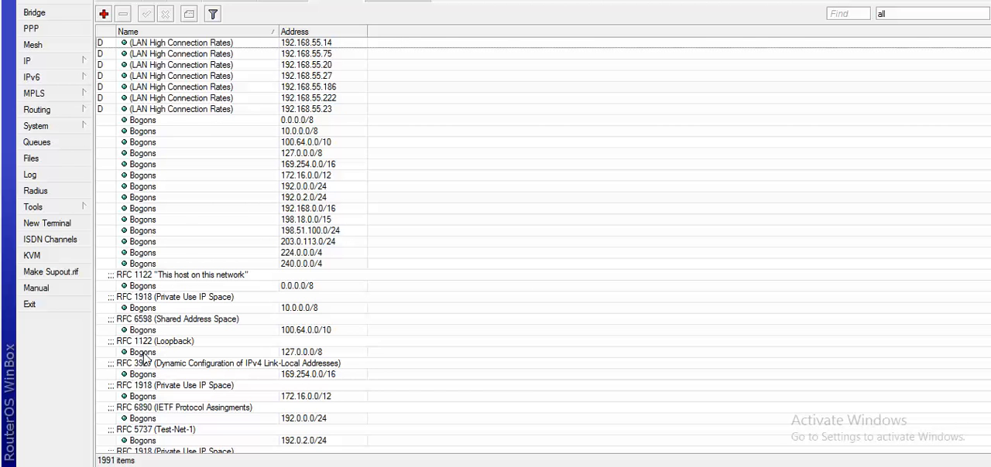
Open the router's DNS settings and look at the static DNS entries
{"action": "left_click", "coordinate": [48, 62]}
{"action": "left_click", "coordinate": [110, 159]}
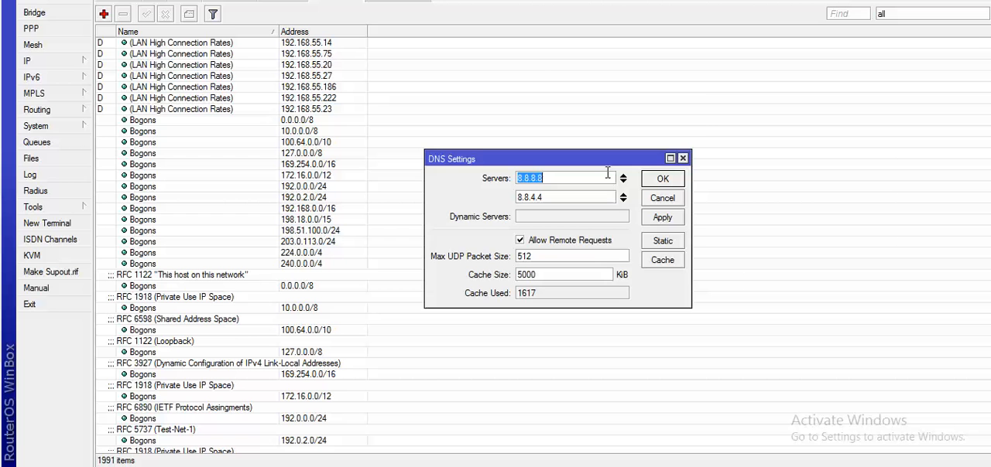
{"action": "left_click", "coordinate": [659, 243]}
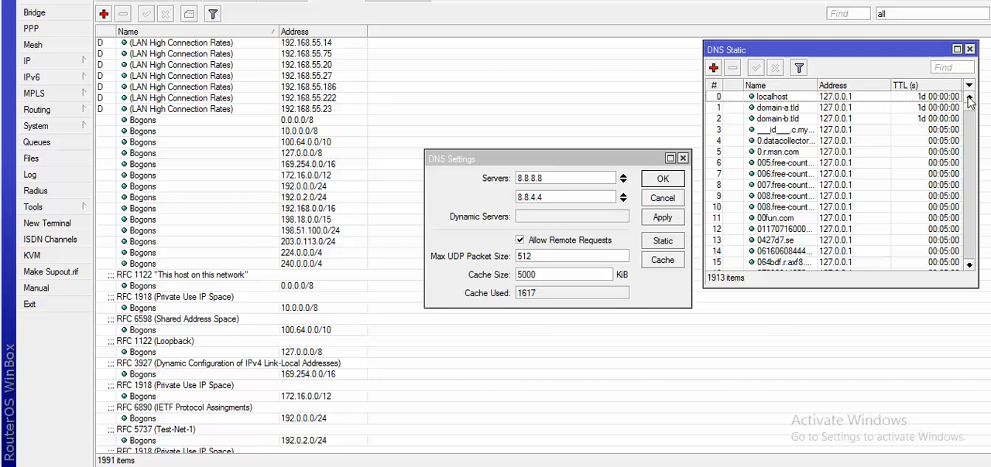
{"action": "mouse_move", "coordinate": [969, 102]}
{"action": "left_mouse_down"}
{"action": "mouse_move", "coordinate": [976, 197]}
{"action": "mouse_move", "coordinate": [967, 271]}
{"action": "mouse_move", "coordinate": [963, 114]}
{"action": "left_mouse_up"}
Open the DNS cache and examine its records, checking the names, record types and addresses toward the end of the list
{"action": "left_click", "coordinate": [661, 260]}
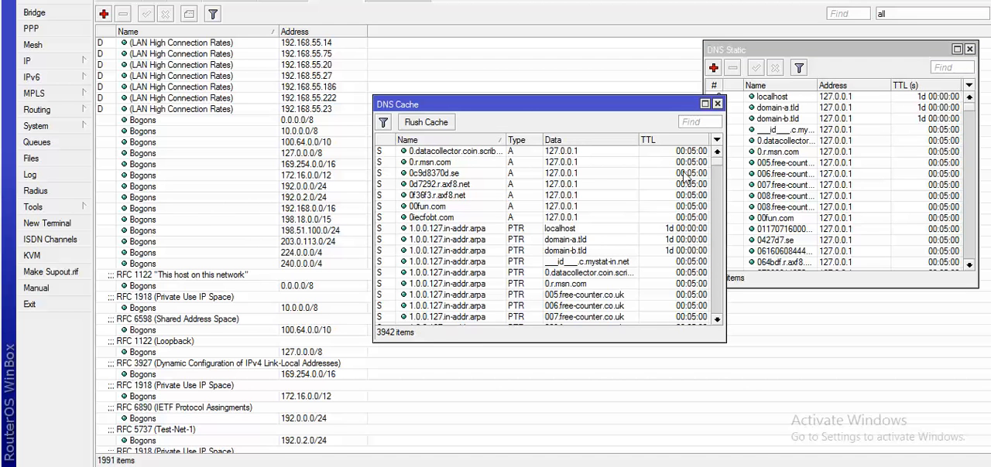
{"action": "left_click_drag", "start_coordinate": [716, 172], "coordinate": [709, 335]}
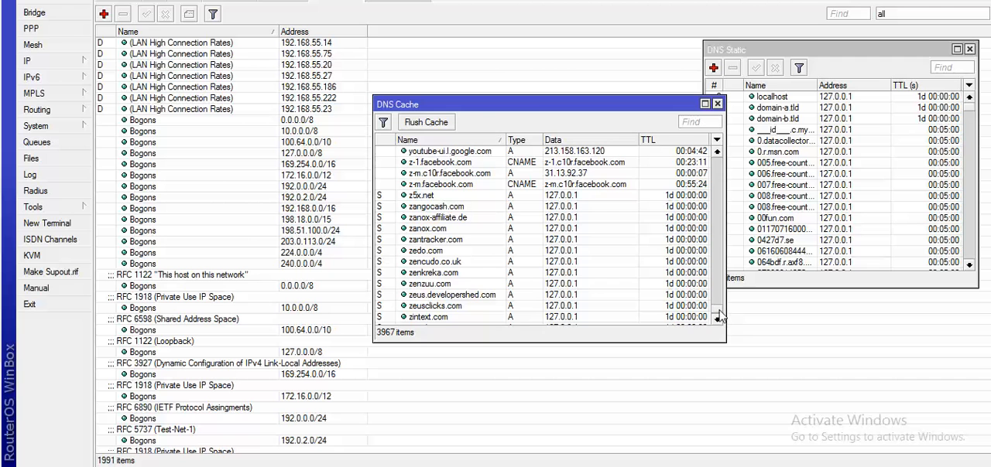
{"action": "left_click_drag", "start_coordinate": [719, 310], "coordinate": [723, 321]}
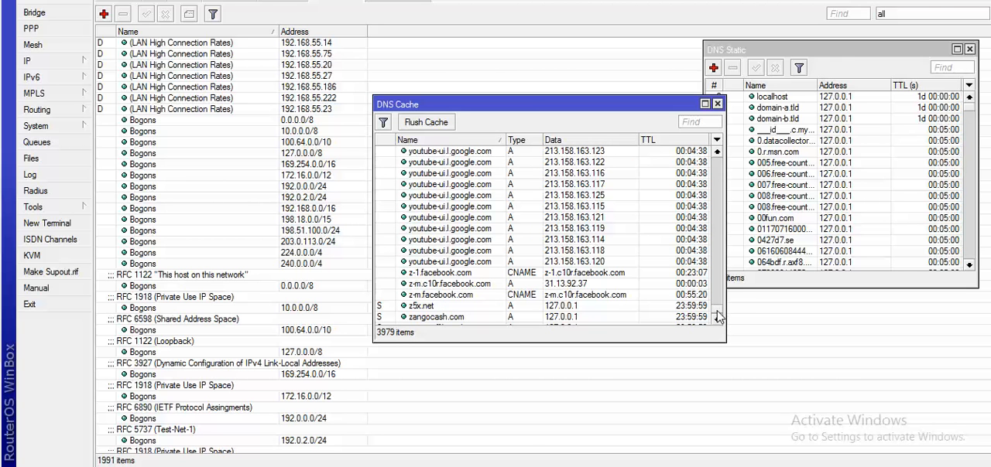
{"action": "left_click_drag", "start_coordinate": [716, 311], "coordinate": [716, 323]}
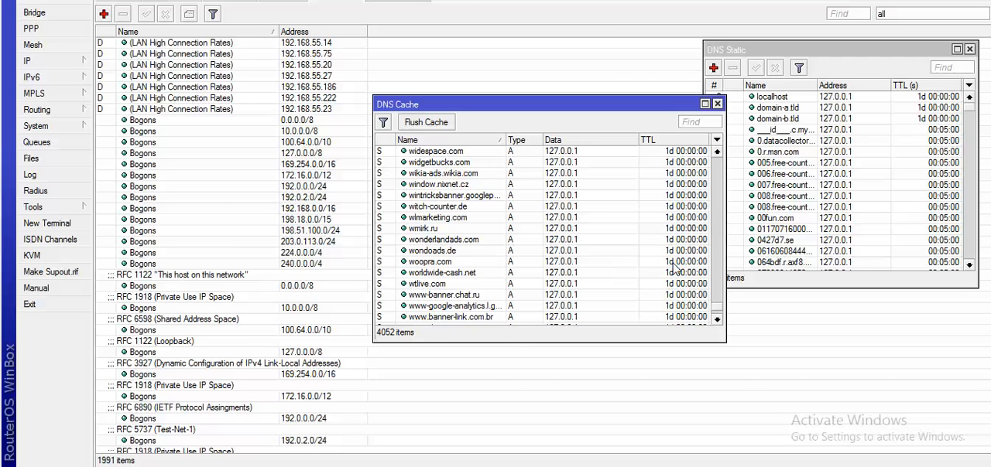
{"action": "left_click_drag", "start_coordinate": [716, 304], "coordinate": [712, 321]}
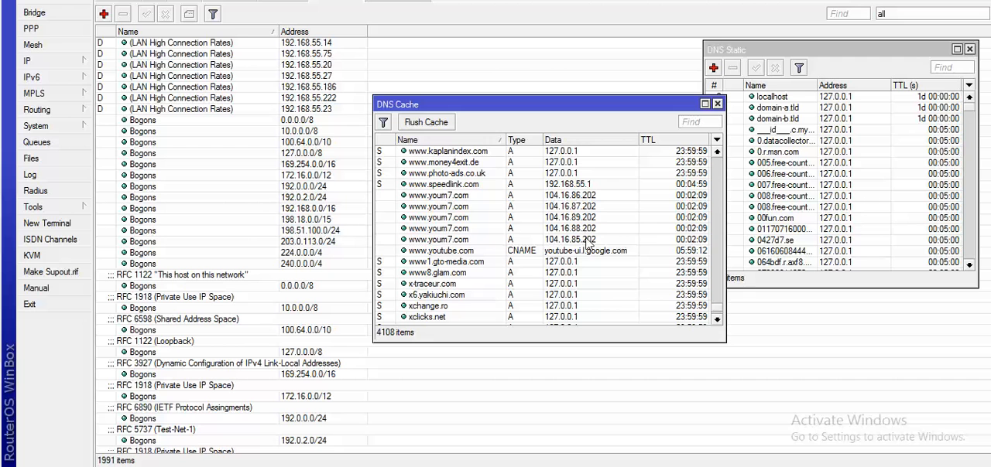
{"action": "left_click", "coordinate": [397, 262]}
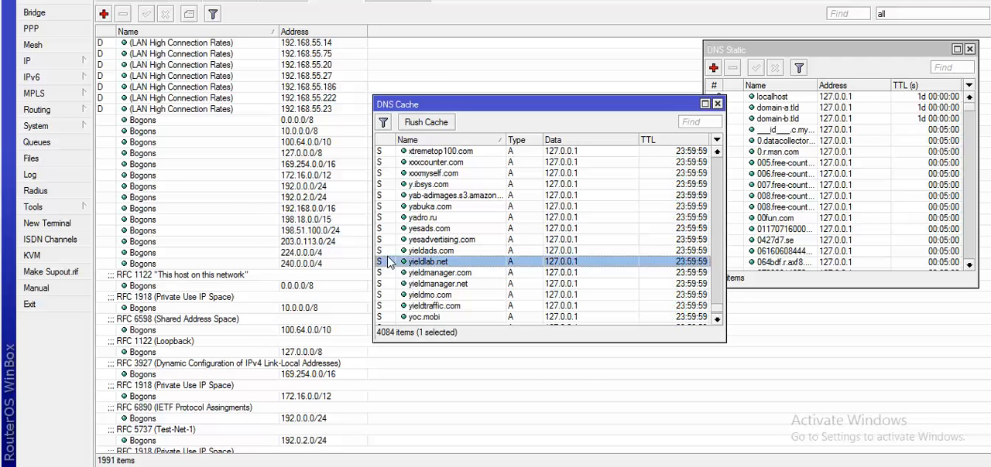
{"action": "left_click", "coordinate": [396, 228]}
{"action": "left_click", "coordinate": [385, 186]}
{"action": "left_click", "coordinate": [400, 261]}
{"action": "left_click", "coordinate": [396, 304]}
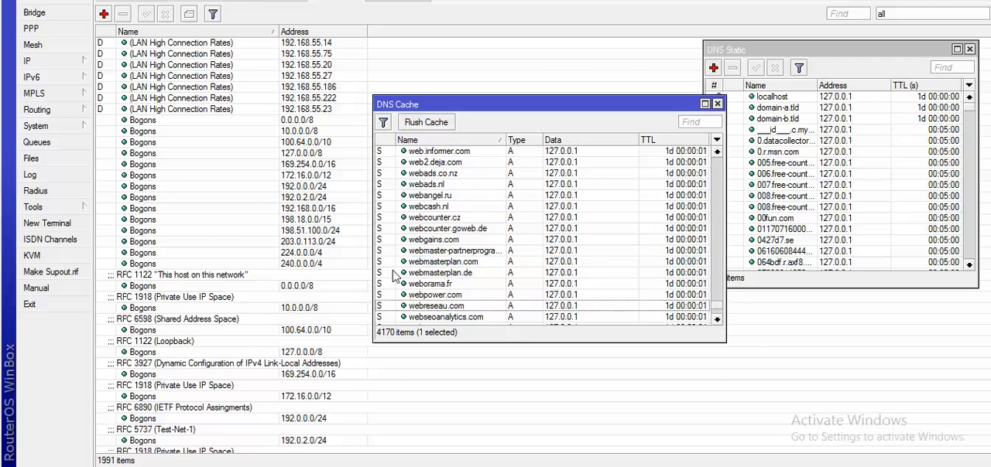
Select the webcounter.cz record in the DNS cache
{"action": "left_click", "coordinate": [391, 271]}
{"action": "left_click", "coordinate": [389, 240]}
{"action": "left_click", "coordinate": [387, 216]}
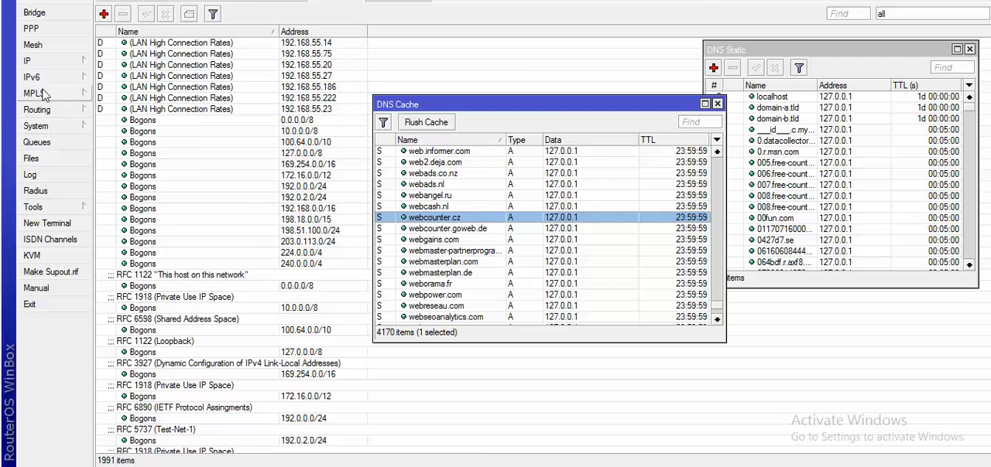
Open the NetflixDNS script from the router's script list and move its window over the list, clear of the static DNS entries
{"action": "left_click", "coordinate": [35, 125]}
{"action": "left_click", "coordinate": [150, 364]}
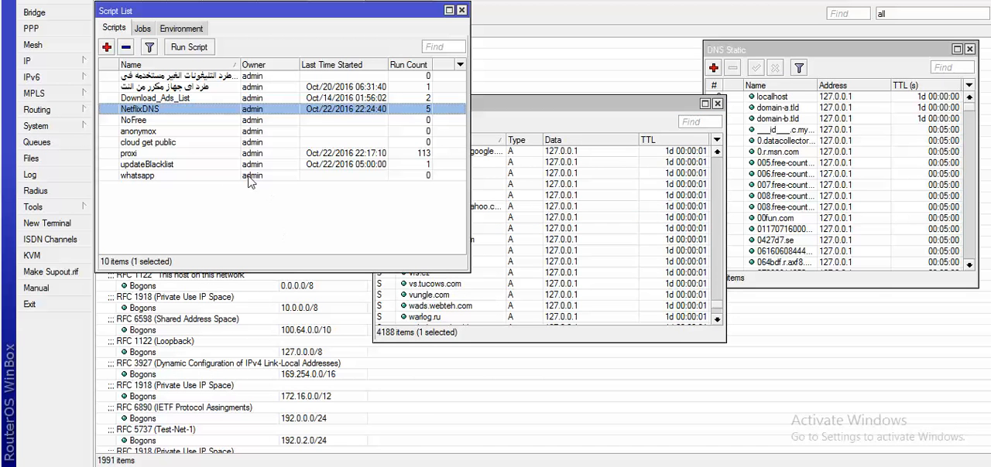
{"action": "double_click", "coordinate": [151, 113]}
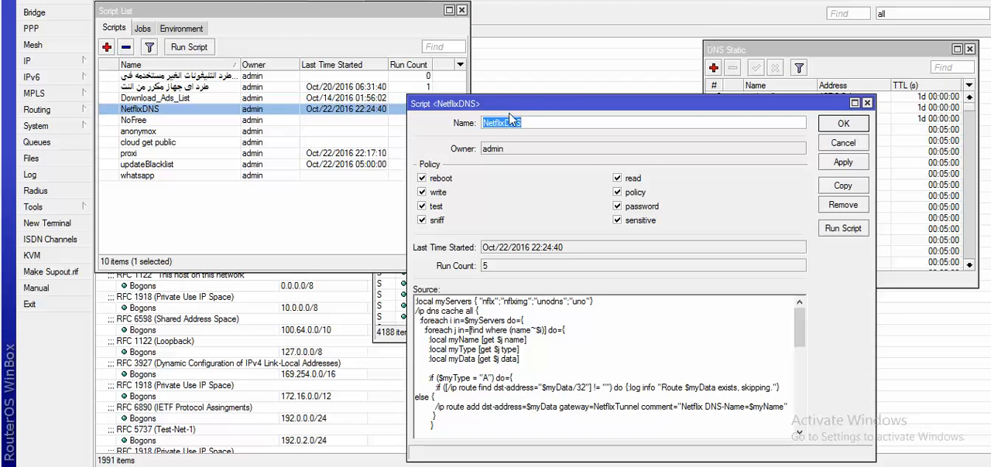
{"action": "left_click_drag", "start_coordinate": [509, 103], "coordinate": [211, 31]}
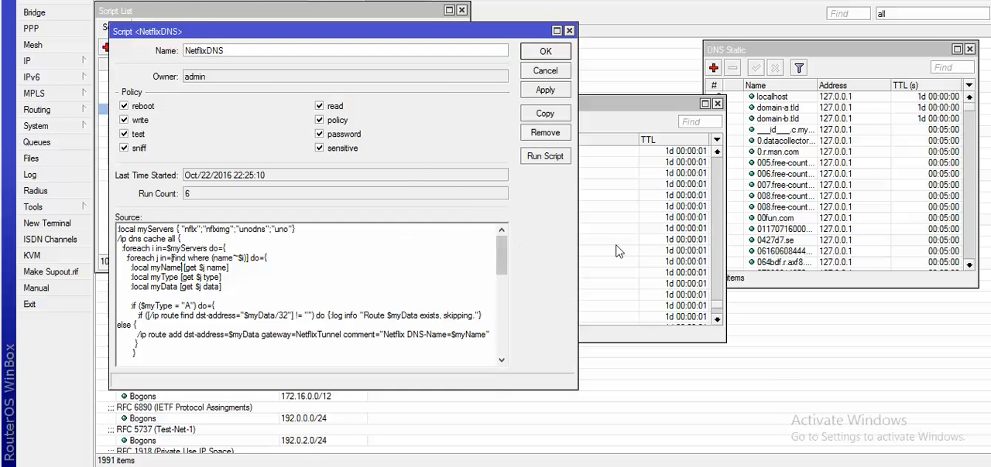
Return to the DNS cache and look at the records at the end of the list
{"action": "left_click", "coordinate": [621, 112]}
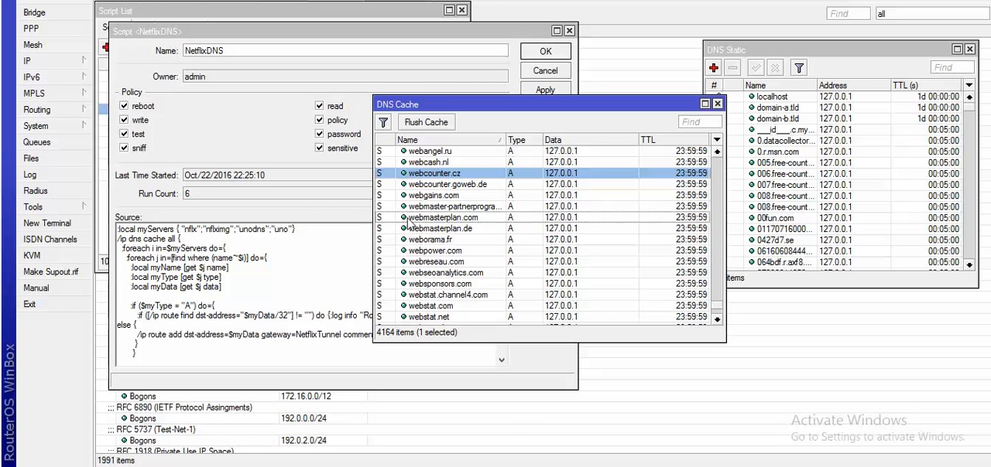
{"action": "left_click_drag", "start_coordinate": [715, 305], "coordinate": [715, 311]}
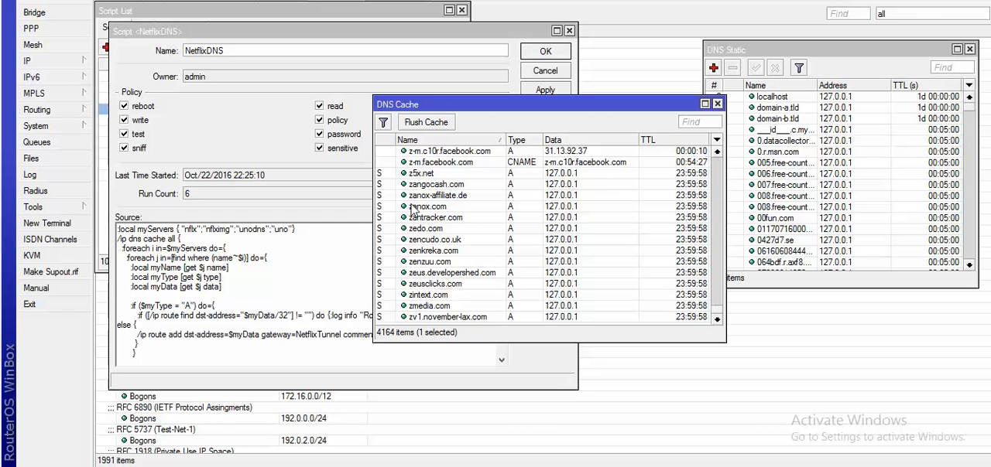
{"action": "left_click_drag", "start_coordinate": [717, 309], "coordinate": [686, 320]}
Read the NetflixDNS script's source through its A and CNAME record handling, and close the script window
{"action": "left_click", "coordinate": [246, 300]}
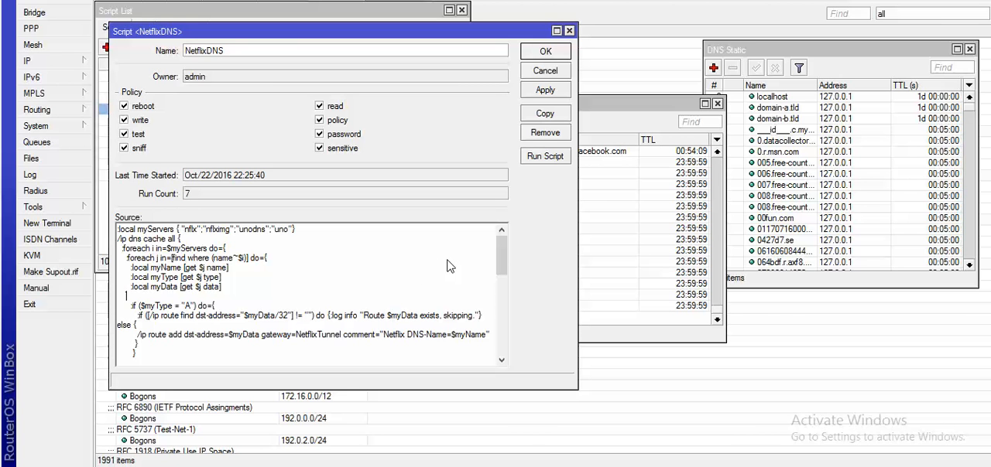
{"action": "left_click_drag", "start_coordinate": [501, 255], "coordinate": [502, 300]}
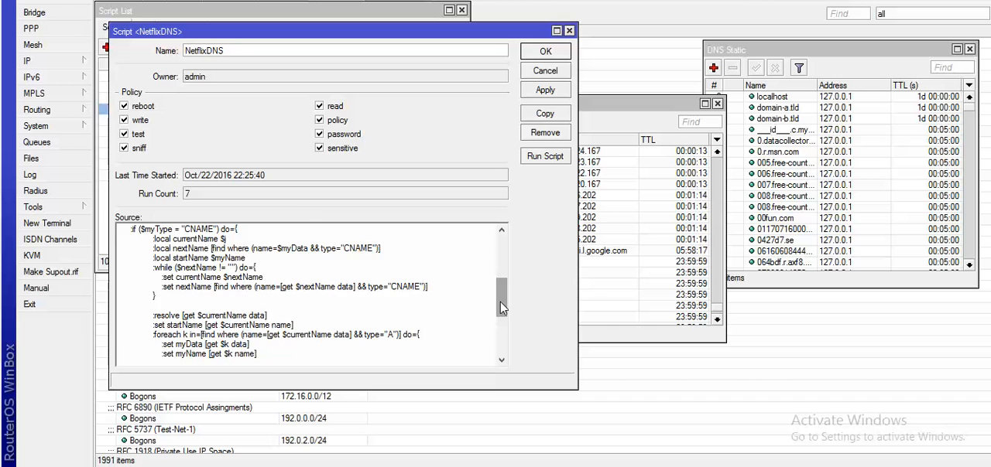
{"action": "left_click_drag", "start_coordinate": [500, 307], "coordinate": [501, 318]}
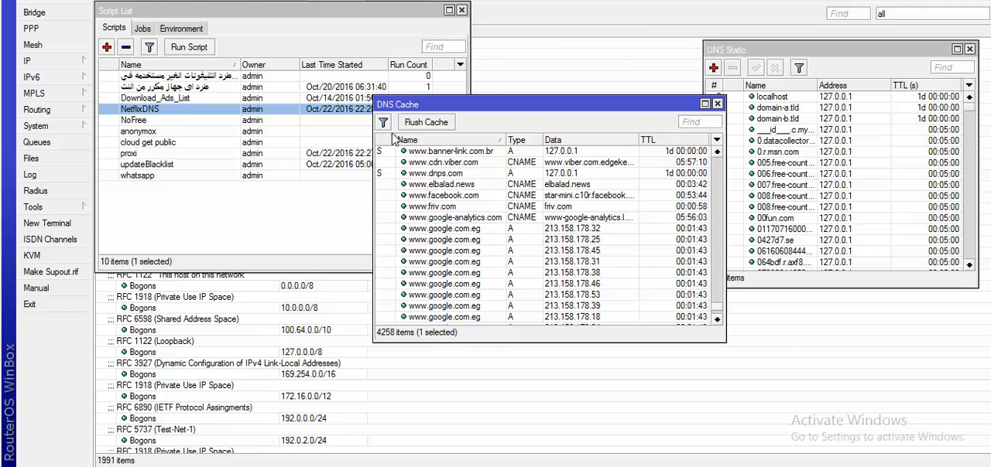
Examine the DNS cache from the www names to the end, checking the types and addresses of the Google, YouTube and Facebook records
{"action": "scroll", "coordinate": [627, 238], "scroll_direction": "down", "scroll_amount": 1}
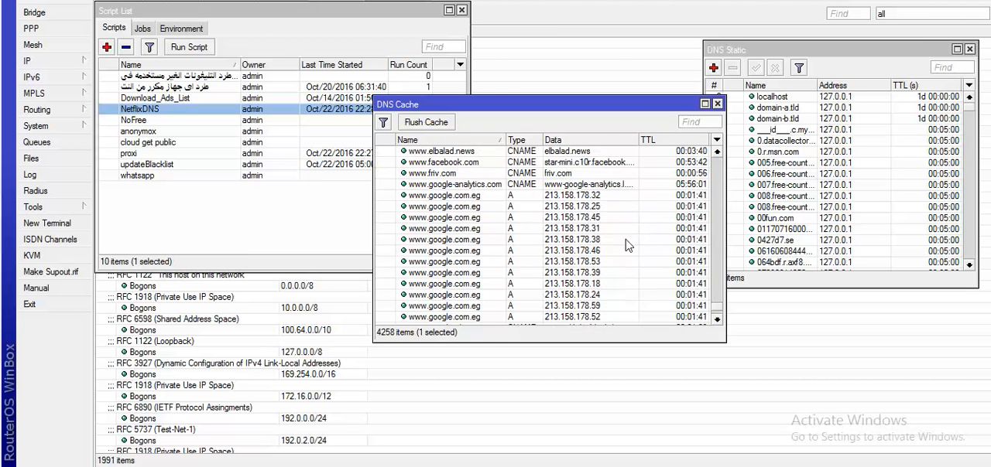
{"action": "scroll", "coordinate": [496, 232], "scroll_direction": "down", "scroll_amount": 6}
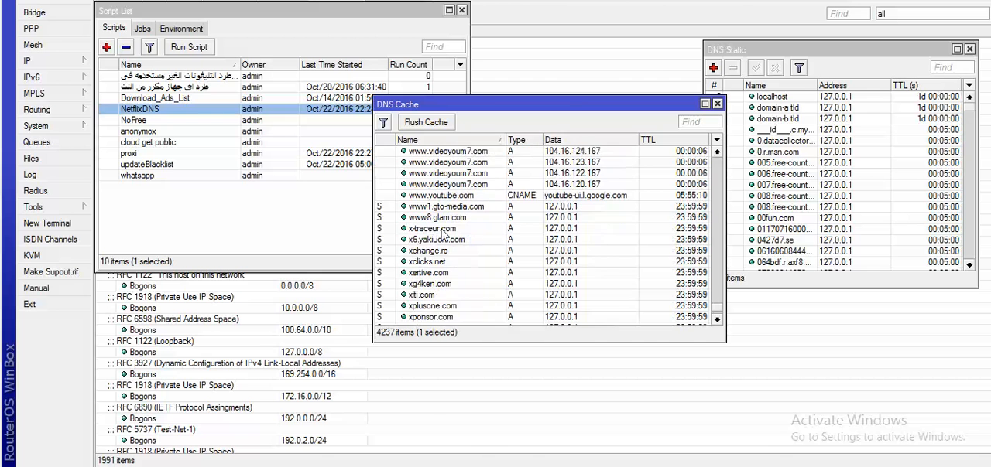
{"action": "scroll", "coordinate": [465, 217], "scroll_direction": "up", "scroll_amount": 1}
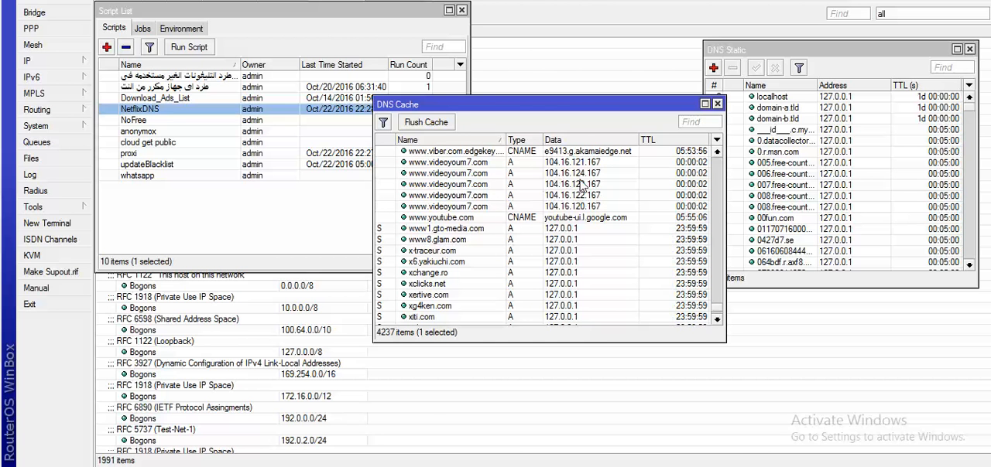
{"action": "scroll", "coordinate": [585, 197], "scroll_direction": "down", "scroll_amount": 3}
{"action": "scroll", "coordinate": [542, 243], "scroll_direction": "up", "scroll_amount": 3}
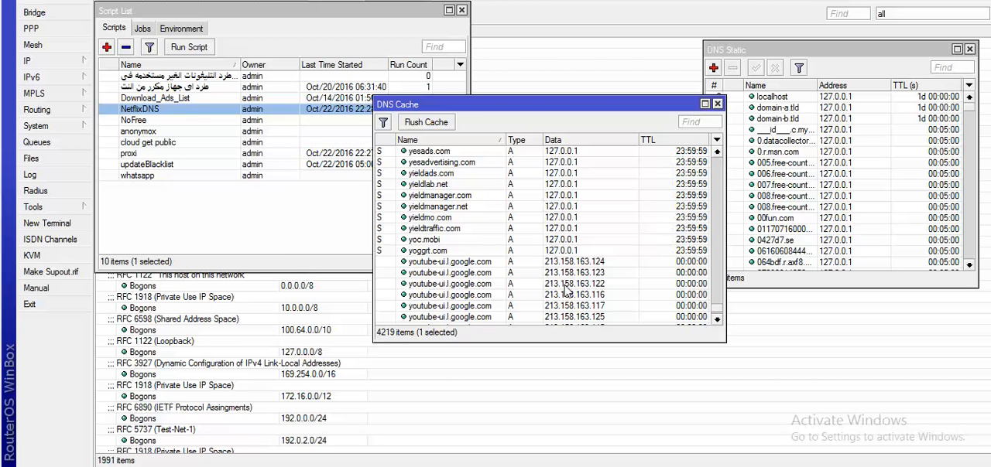
{"action": "left_click", "coordinate": [574, 284]}
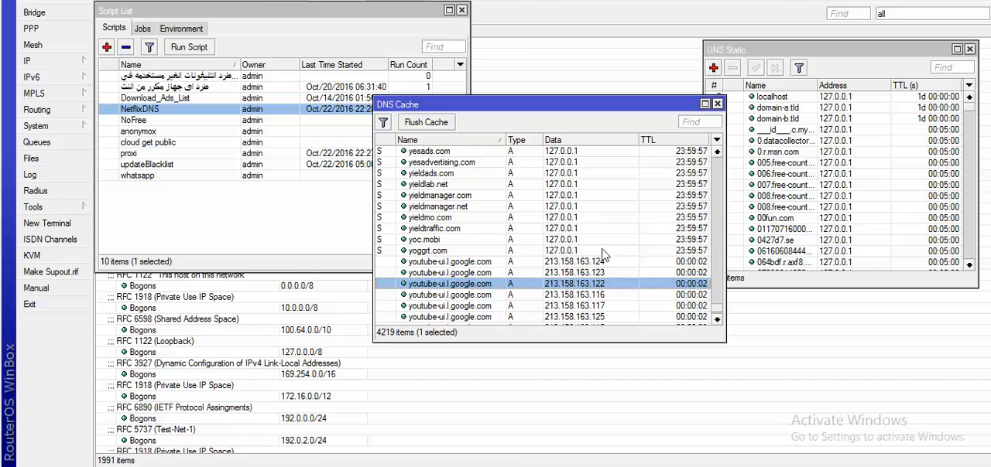
{"action": "scroll", "coordinate": [455, 288], "scroll_direction": "down", "scroll_amount": 3}
{"action": "scroll", "coordinate": [400, 268], "scroll_direction": "down", "scroll_amount": 1}
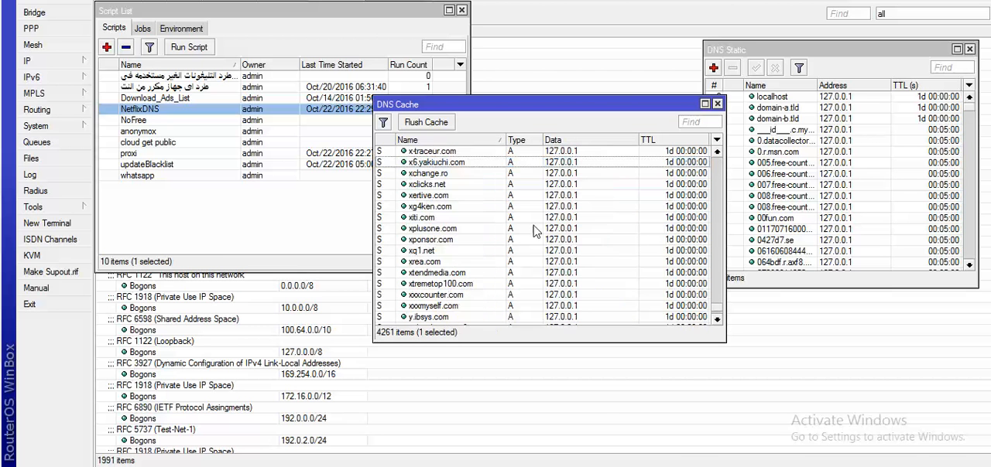
{"action": "scroll", "coordinate": [489, 241], "scroll_direction": "down", "scroll_amount": 5}
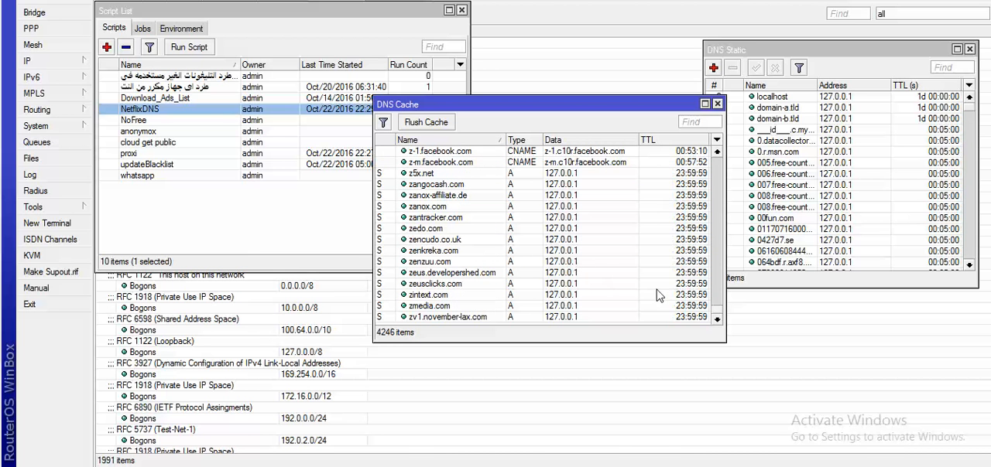
{"action": "left_click", "coordinate": [563, 157]}
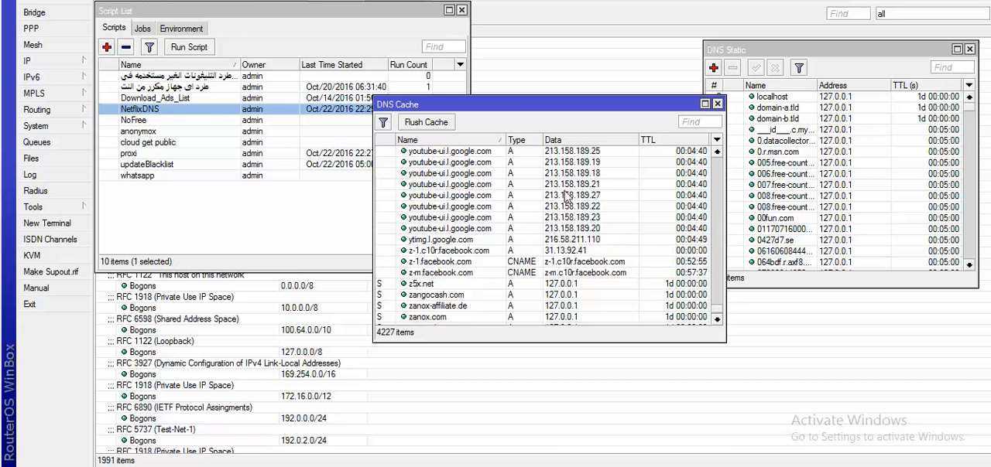
{"action": "scroll", "coordinate": [571, 232], "scroll_direction": "up", "scroll_amount": 15}
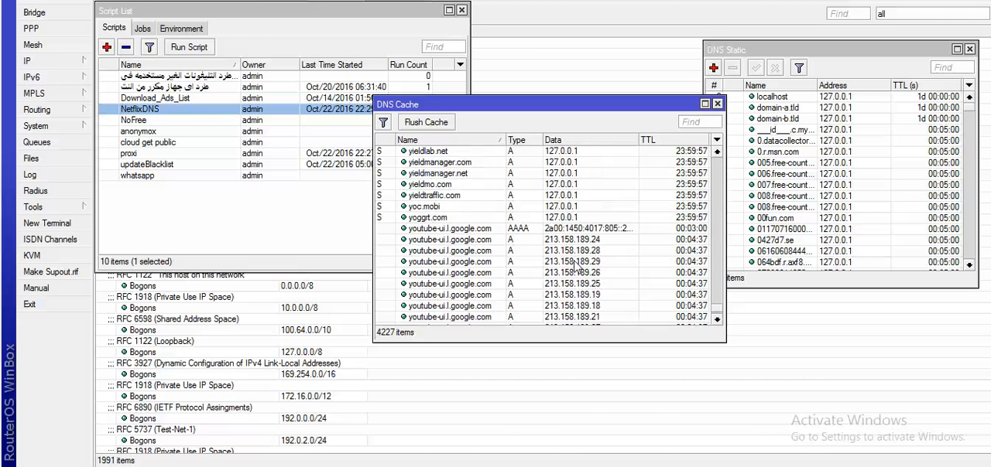
{"action": "scroll", "coordinate": [575, 267], "scroll_direction": "up", "scroll_amount": 5}
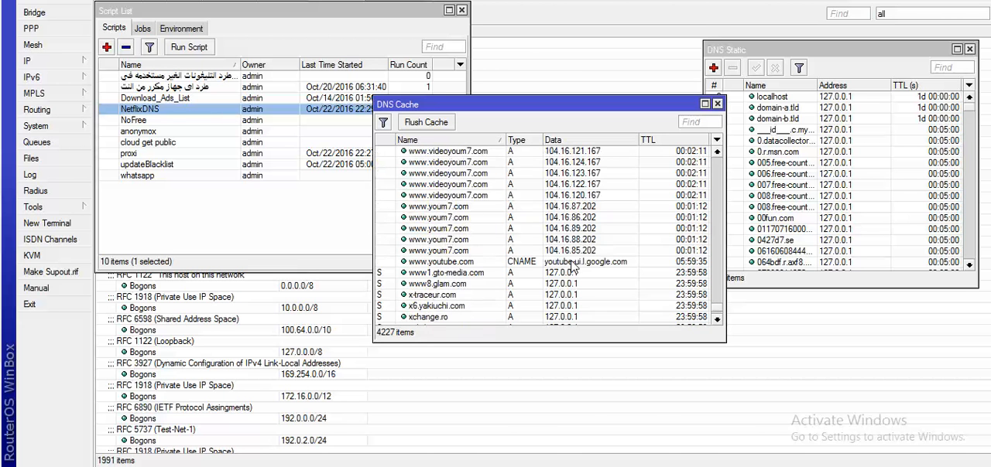
{"action": "left_click", "coordinate": [563, 264]}
Examine the DNS cache backward from the www names to the names starting with stat, checking record types and addresses
{"action": "scroll", "coordinate": [563, 267], "scroll_direction": "down", "scroll_amount": 3}
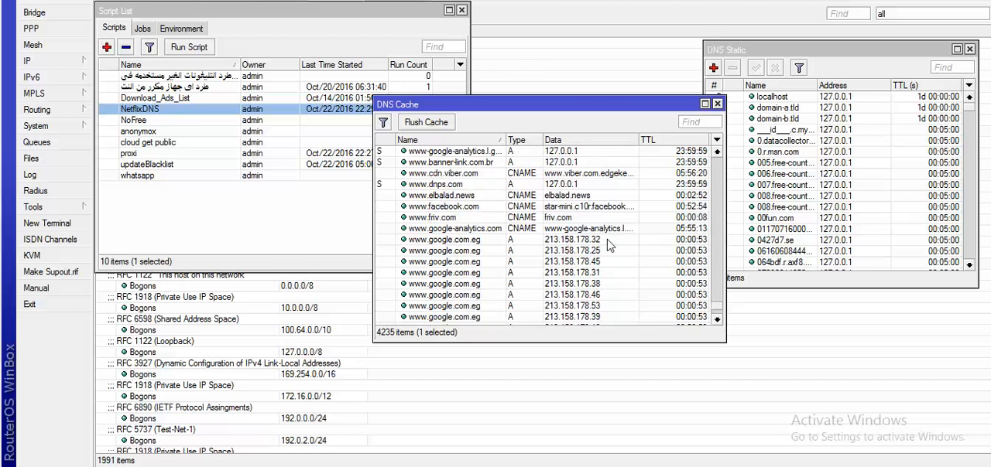
{"action": "scroll", "coordinate": [608, 245], "scroll_direction": "up", "scroll_amount": 4}
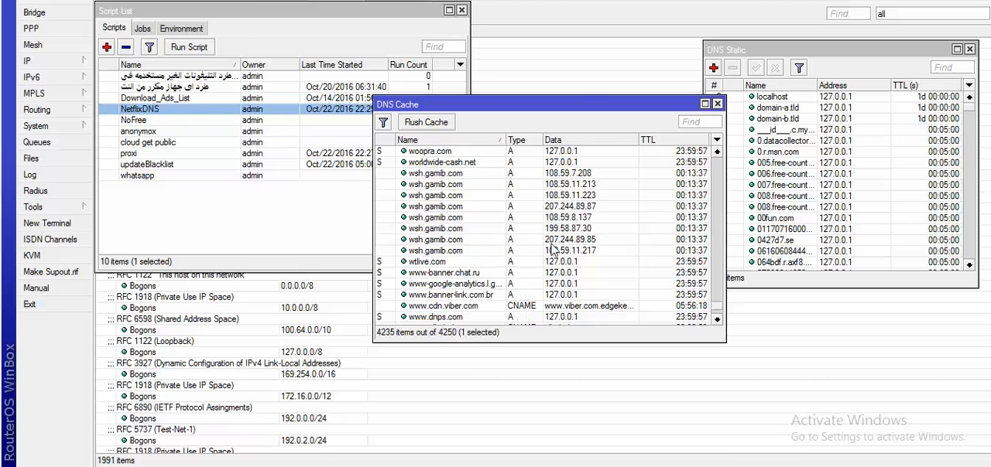
{"action": "scroll", "coordinate": [552, 250], "scroll_direction": "up", "scroll_amount": 5}
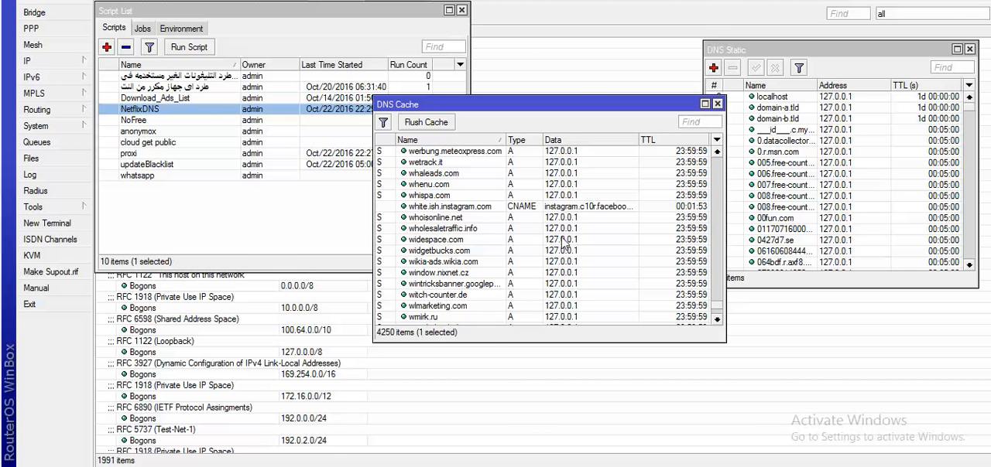
{"action": "scroll", "coordinate": [563, 244], "scroll_direction": "up", "scroll_amount": 1}
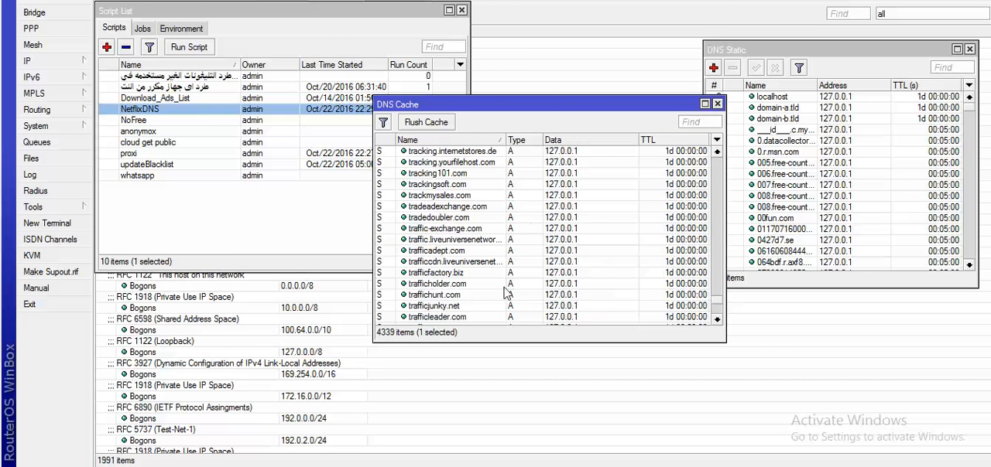
{"action": "scroll", "coordinate": [542, 248], "scroll_direction": "up", "scroll_amount": 3}
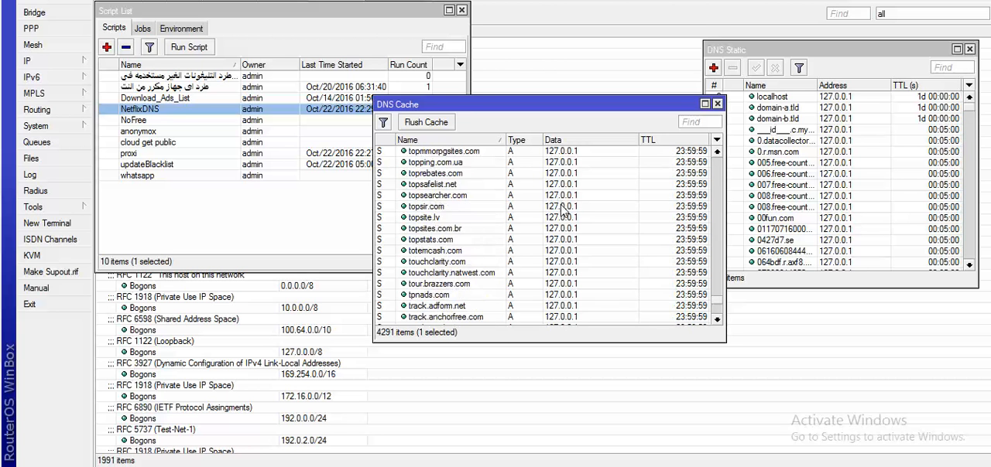
{"action": "scroll", "coordinate": [592, 238], "scroll_direction": "up", "scroll_amount": 10}
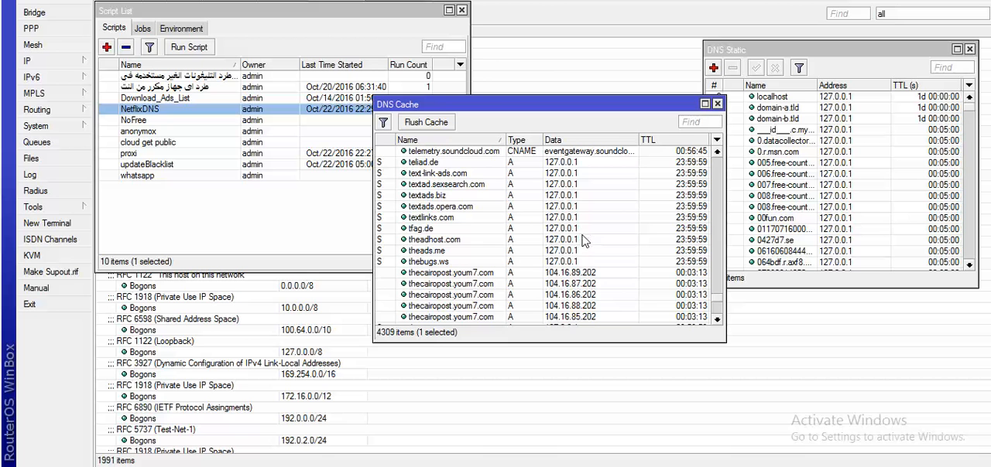
{"action": "scroll", "coordinate": [584, 241], "scroll_direction": "up", "scroll_amount": 5}
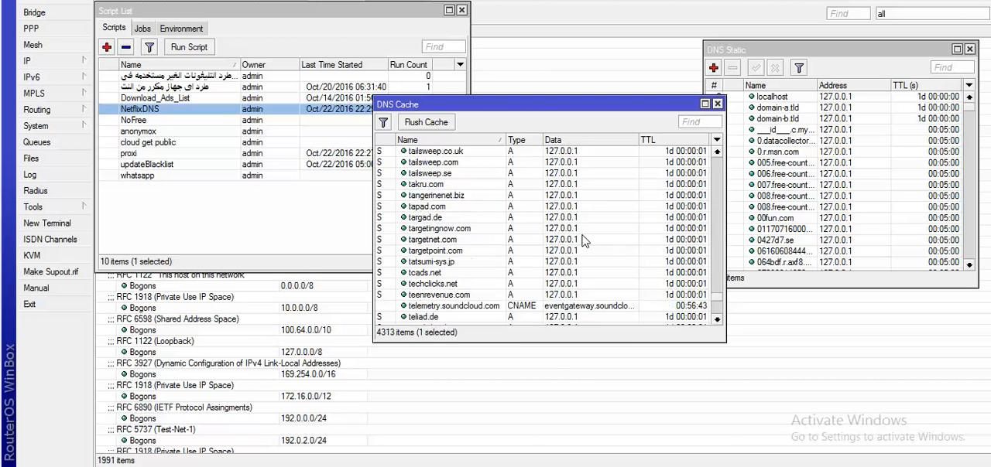
{"action": "scroll", "coordinate": [584, 242], "scroll_direction": "up", "scroll_amount": 4}
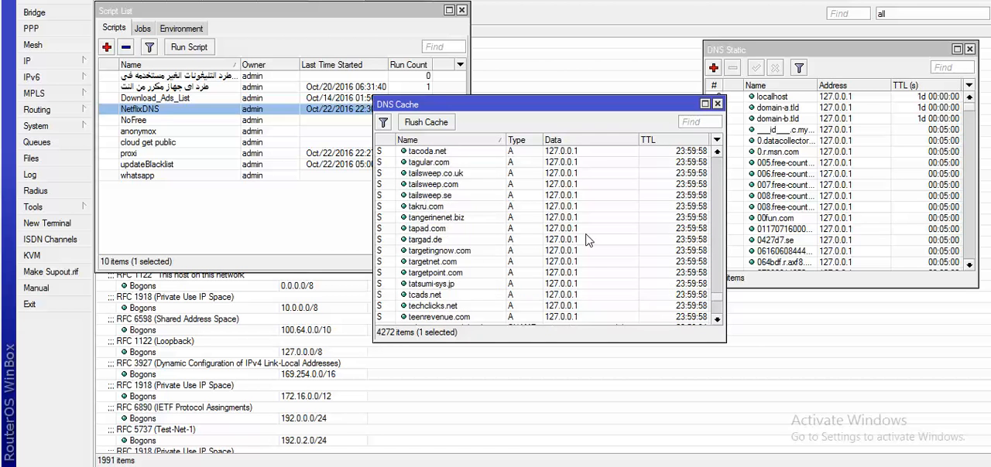
{"action": "scroll", "coordinate": [586, 239], "scroll_direction": "up", "scroll_amount": 9}
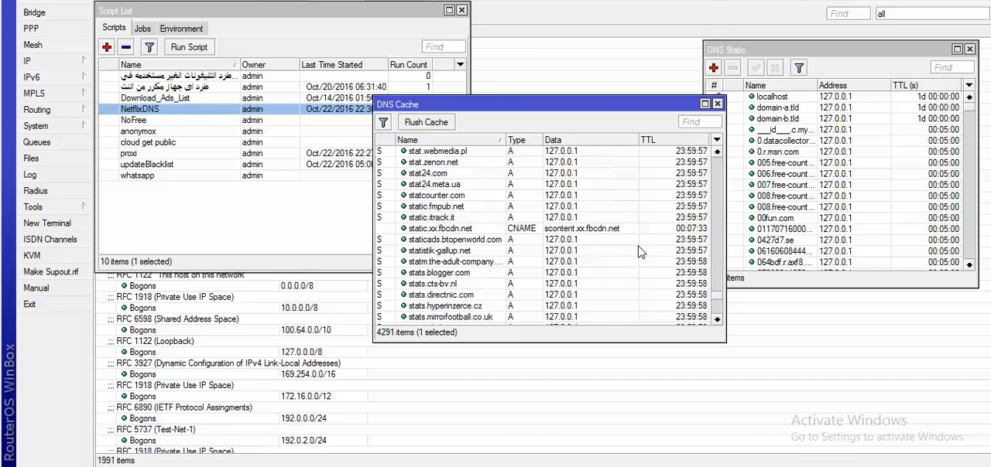
{"action": "scroll", "coordinate": [606, 243], "scroll_direction": "up", "scroll_amount": 5}
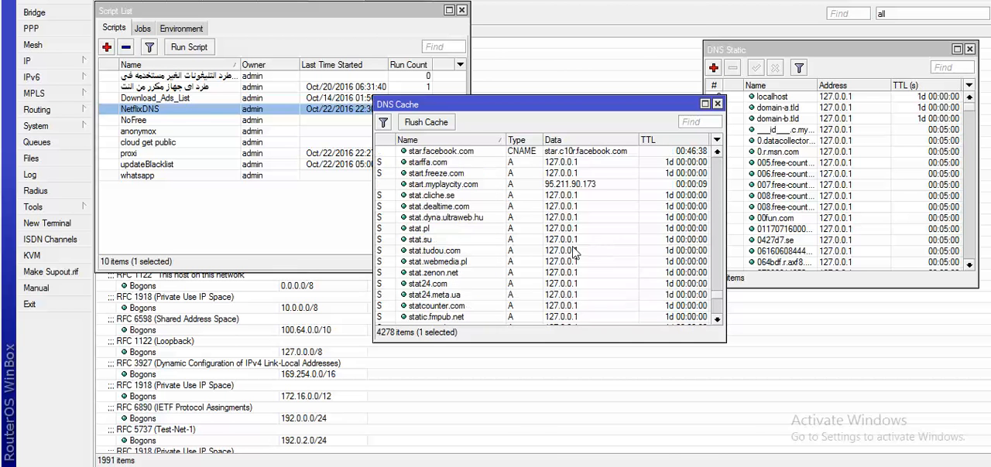